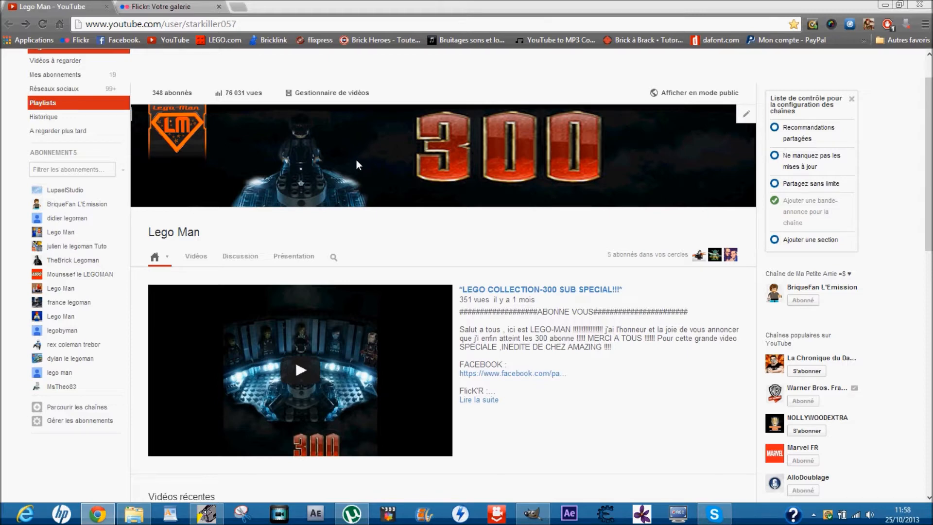
pyautogui.click(202, 6)
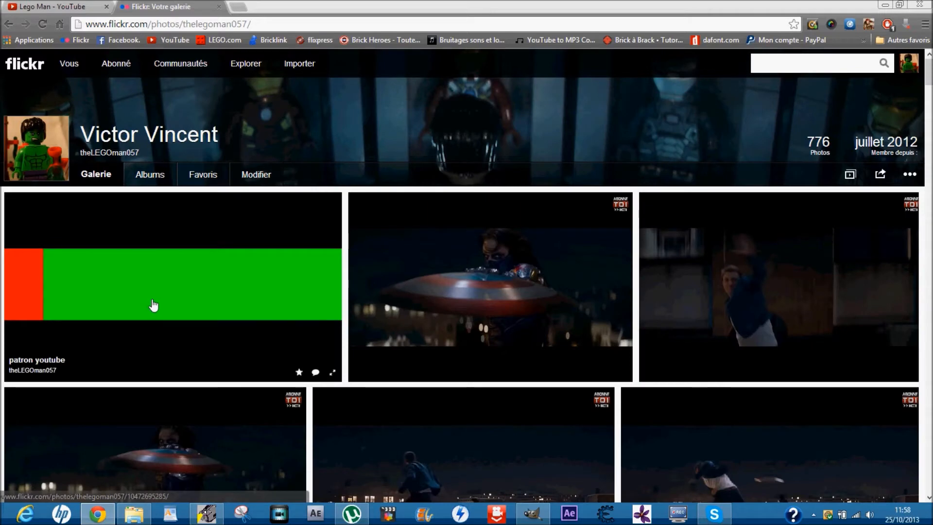
pyautogui.click(77, 7)
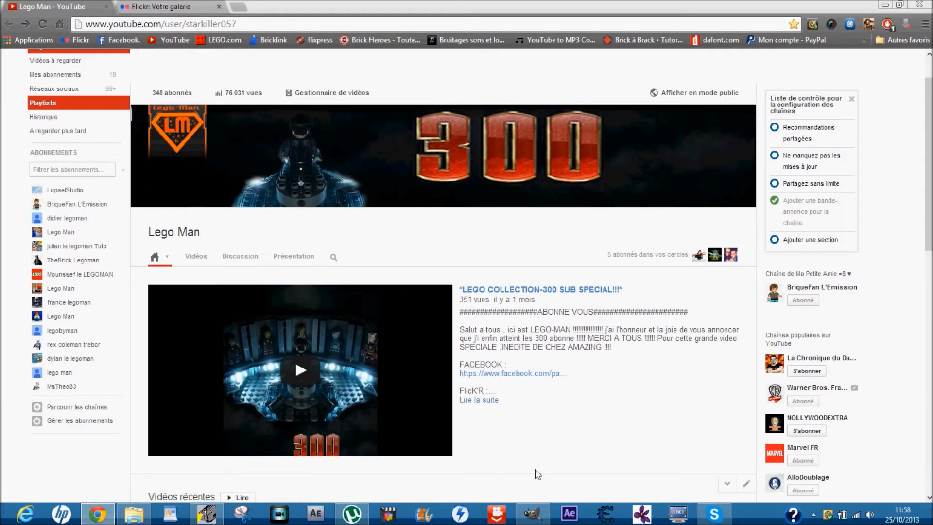
pyautogui.click(532, 513)
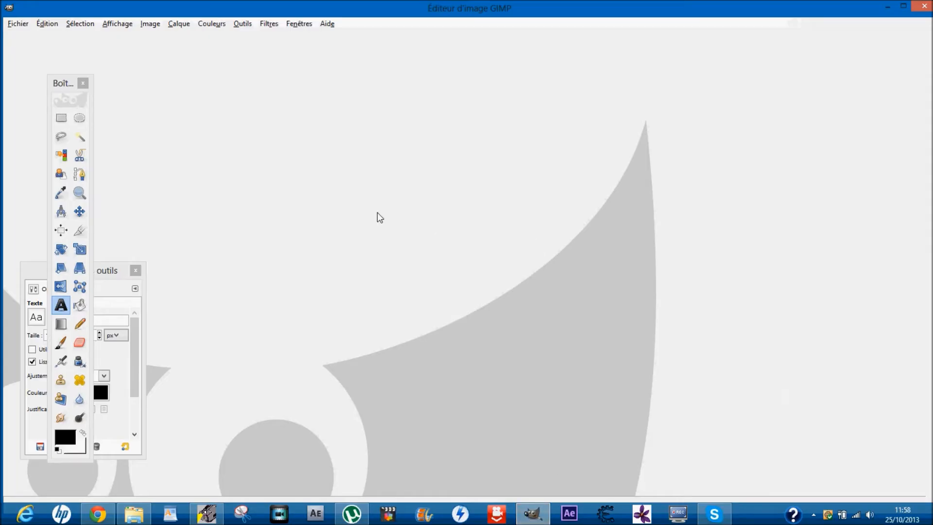
pyautogui.click(888, 7)
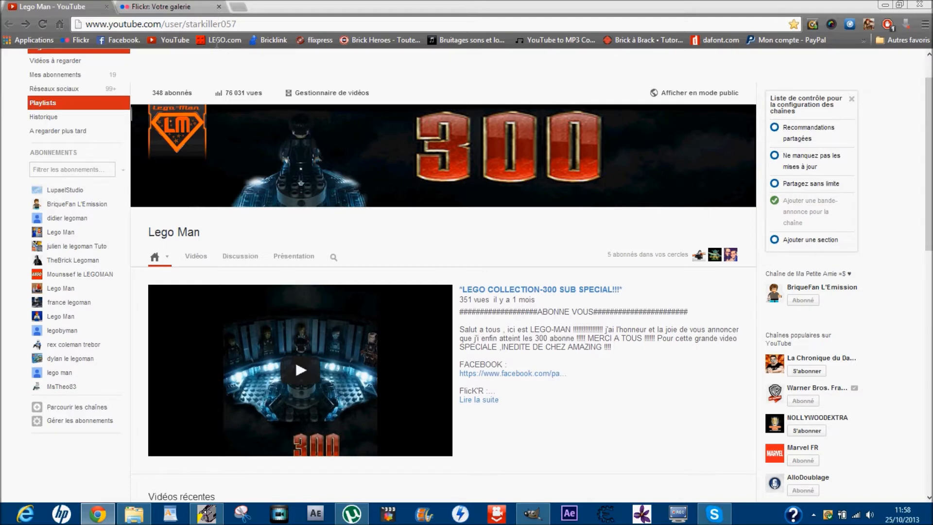
# Step: Open the "patron youtube" template photo from the Flickr gallery in its original size
pyautogui.click(160, 7)
pyautogui.click(163, 258)
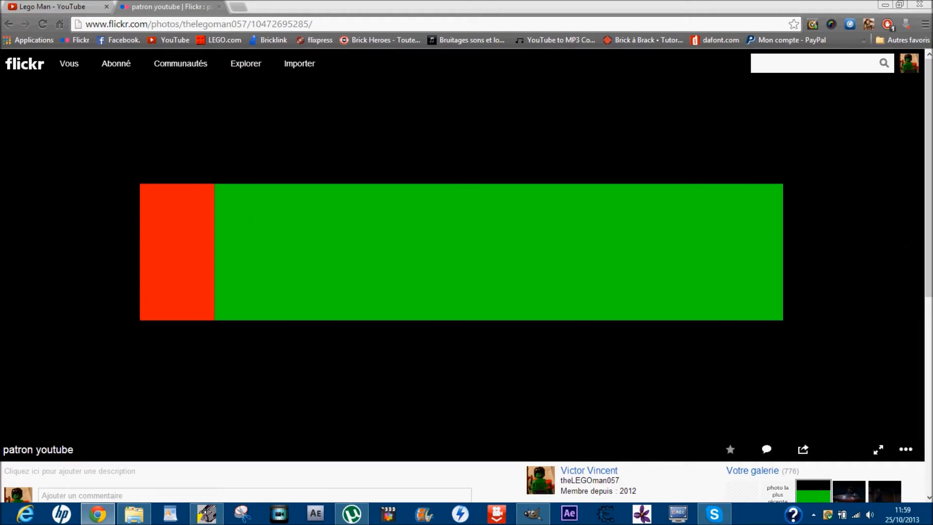
pyautogui.rightClick(252, 219)
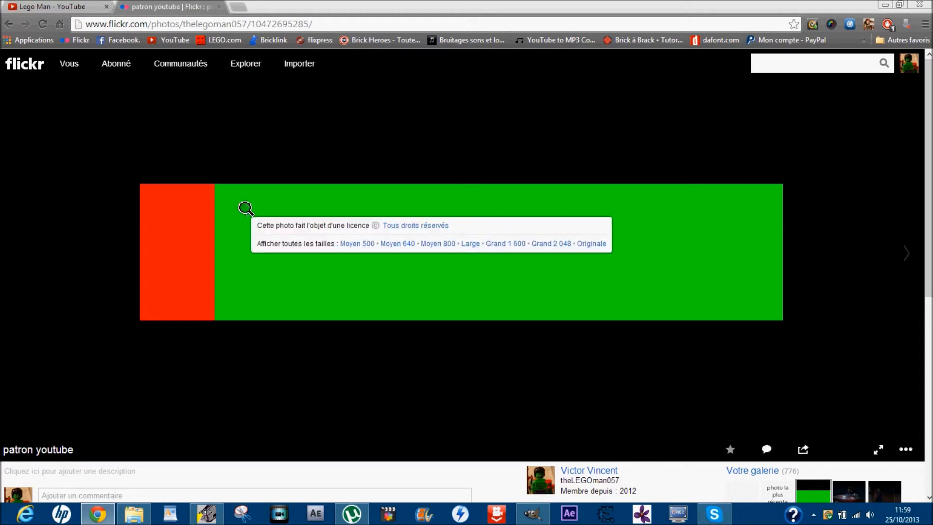
pyautogui.rightClick(239, 201)
pyautogui.rightClick(239, 201)
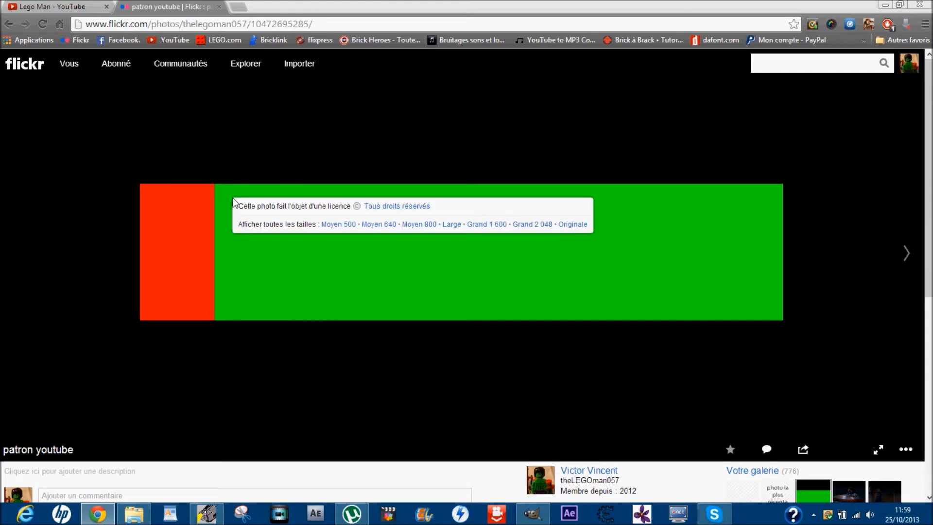
pyautogui.doubleClick(573, 225)
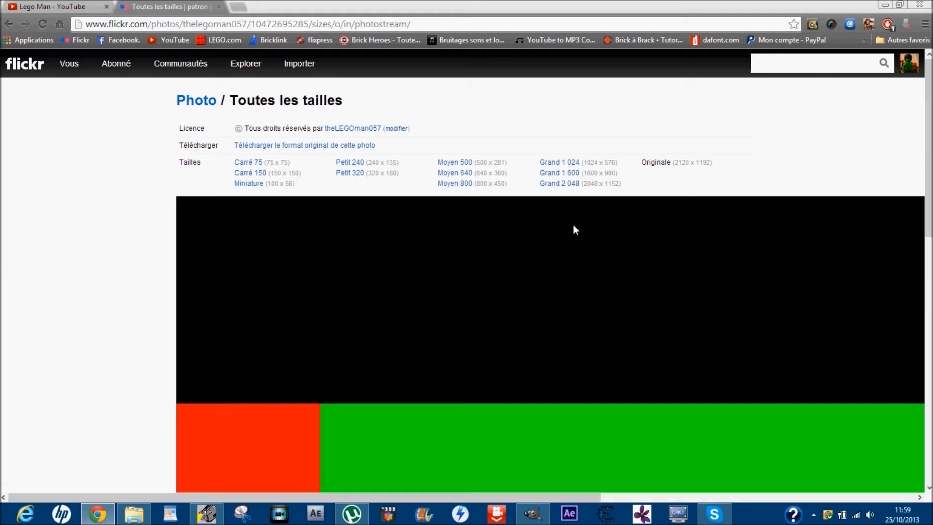
# Step: Save the full-size template to the Images library as a PNG named patronyoutube1
pyautogui.rightClick(387, 351)
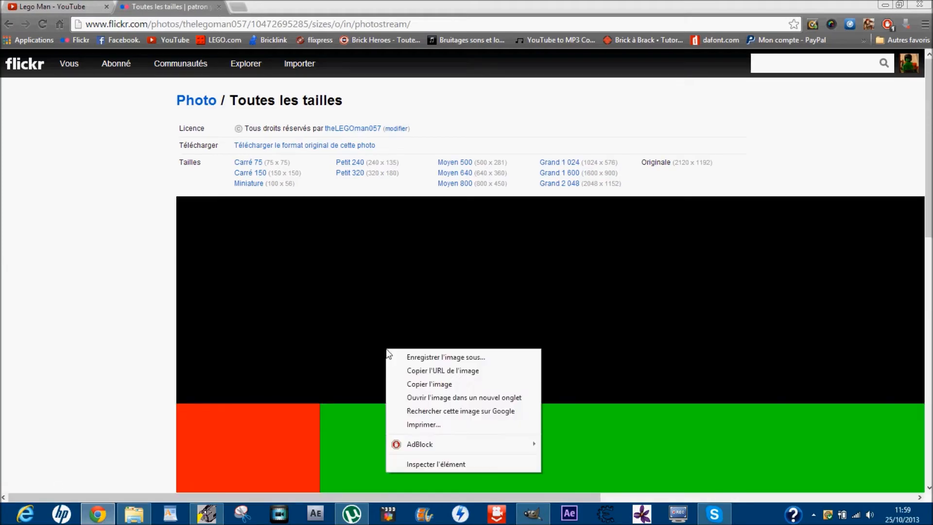
pyautogui.click(409, 356)
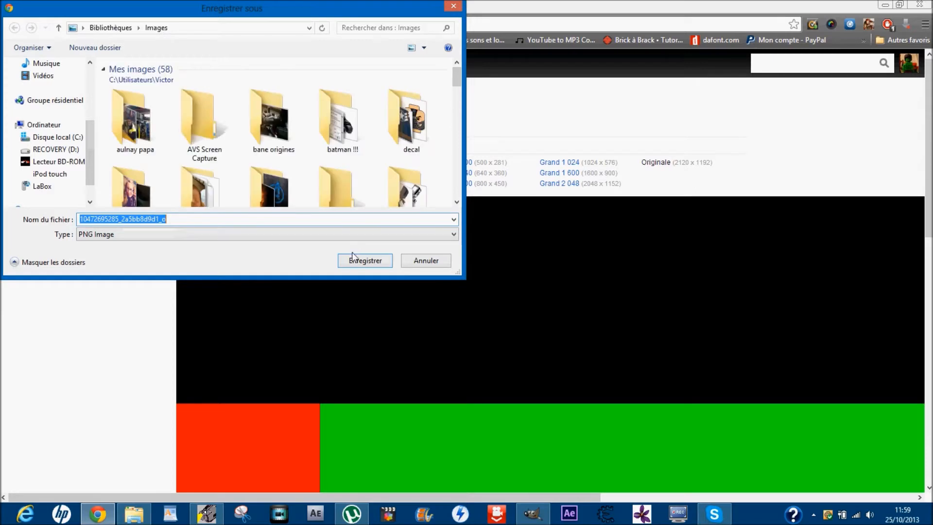
pyautogui.moveTo(457, 83); pyautogui.dragTo(450, 160)
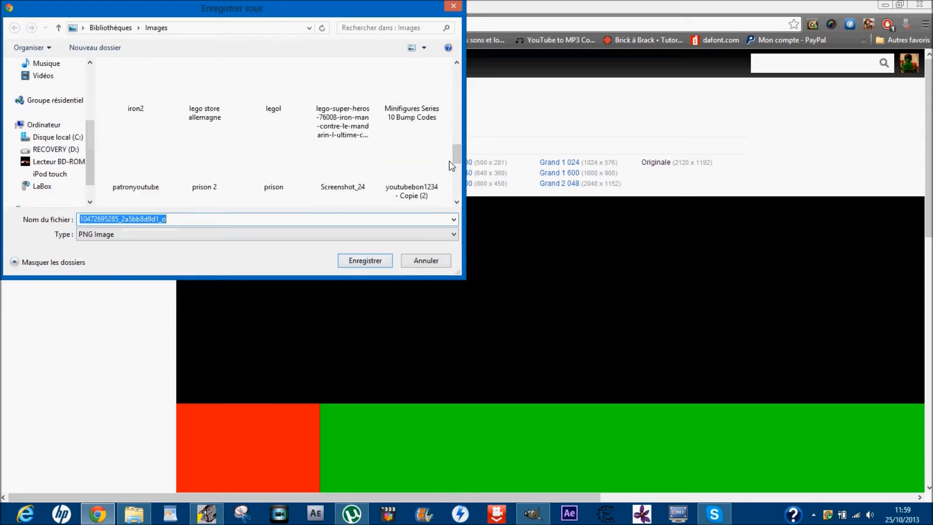
pyautogui.write('patronyoutube')
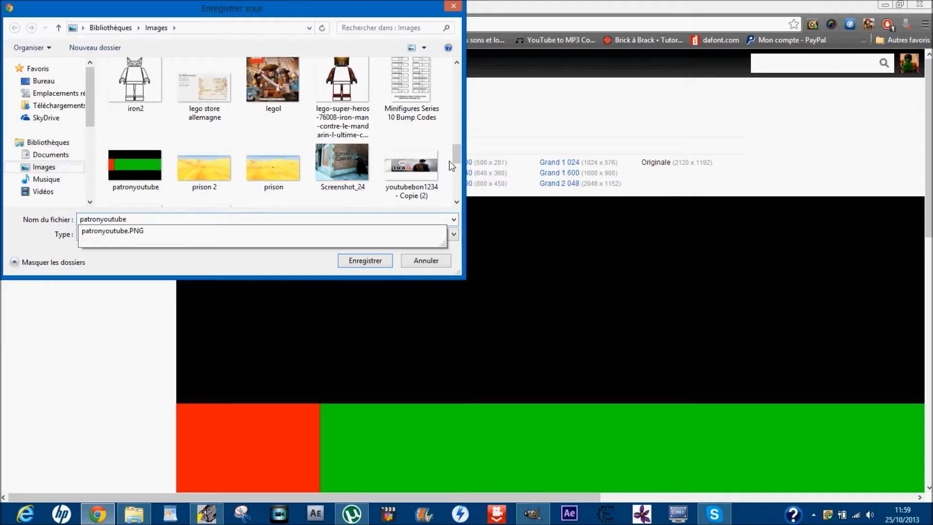
pyautogui.write('1')
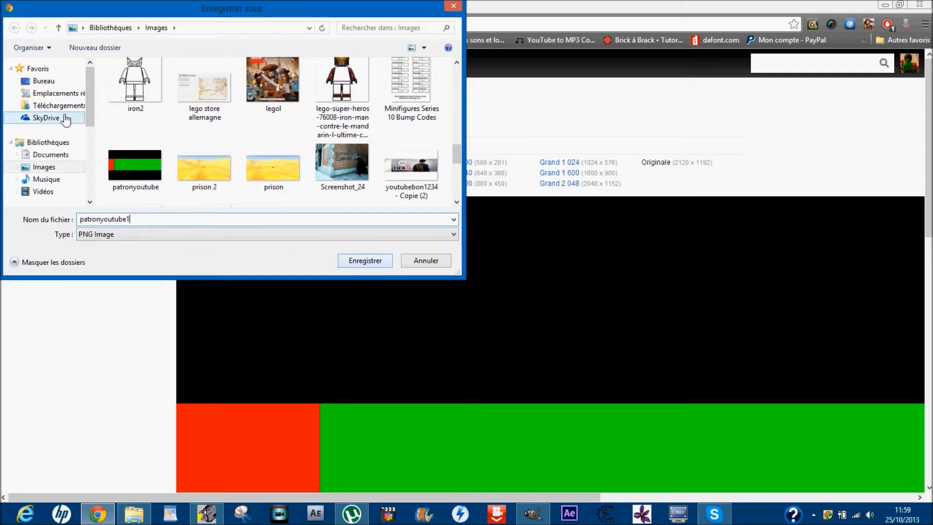
pyautogui.click(353, 262)
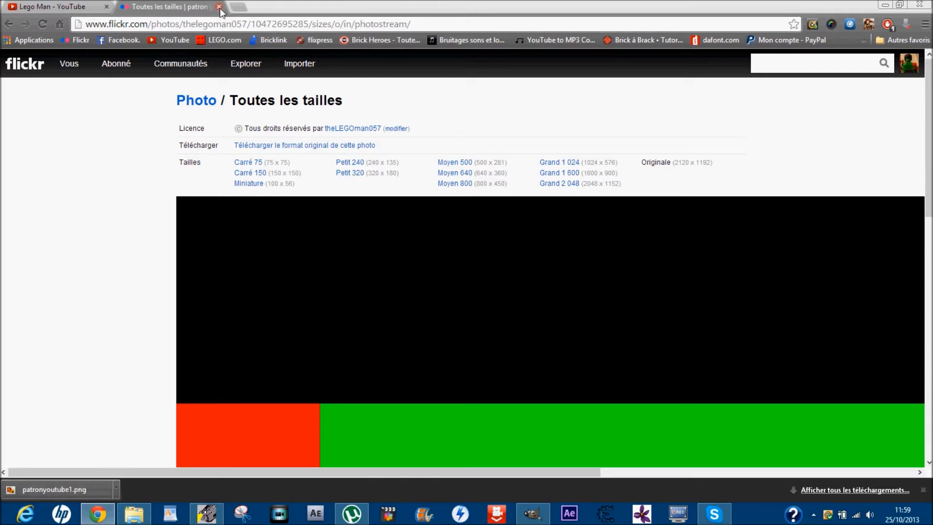
# Step: Open patronyoutube1 from the Images library in GIMP
pyautogui.click(34, 12)
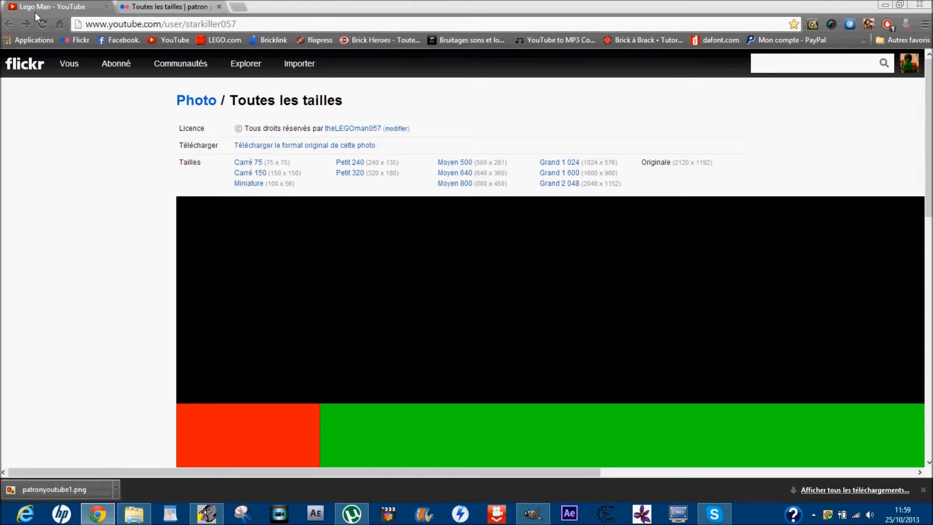
pyautogui.click(532, 513)
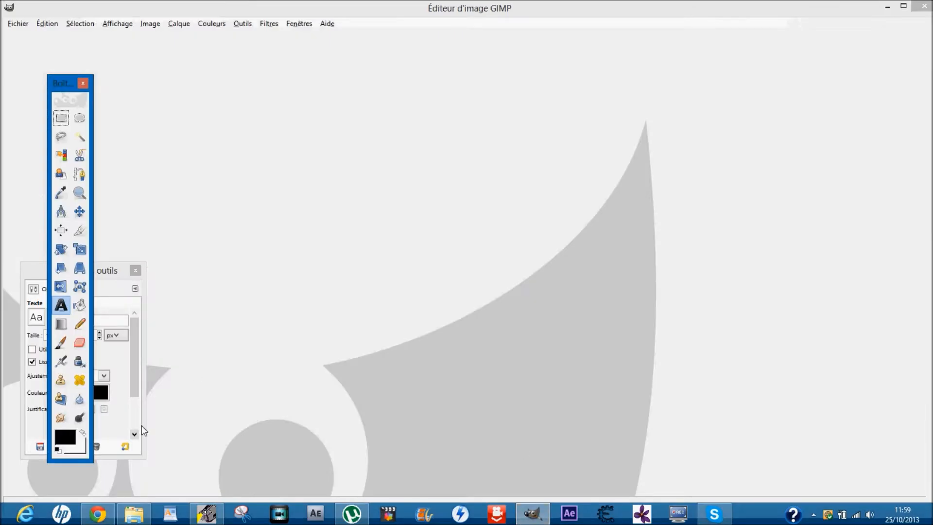
pyautogui.click(131, 518)
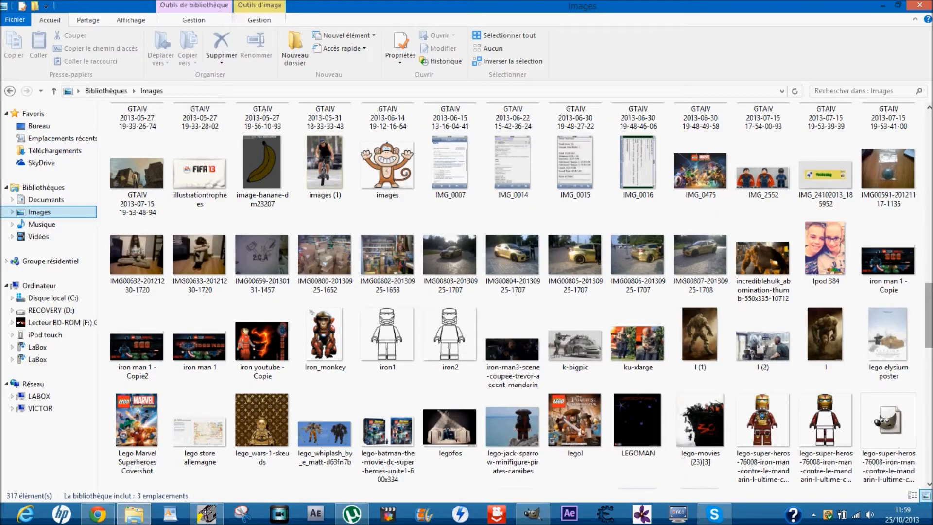
pyautogui.scroll(-6, 445, 317)
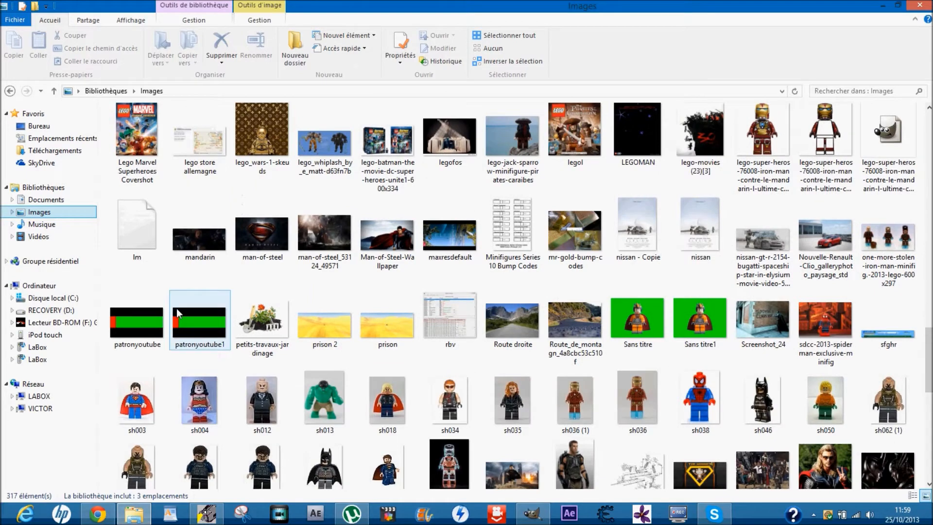
pyautogui.moveTo(177, 314); pyautogui.dragTo(582, 322)
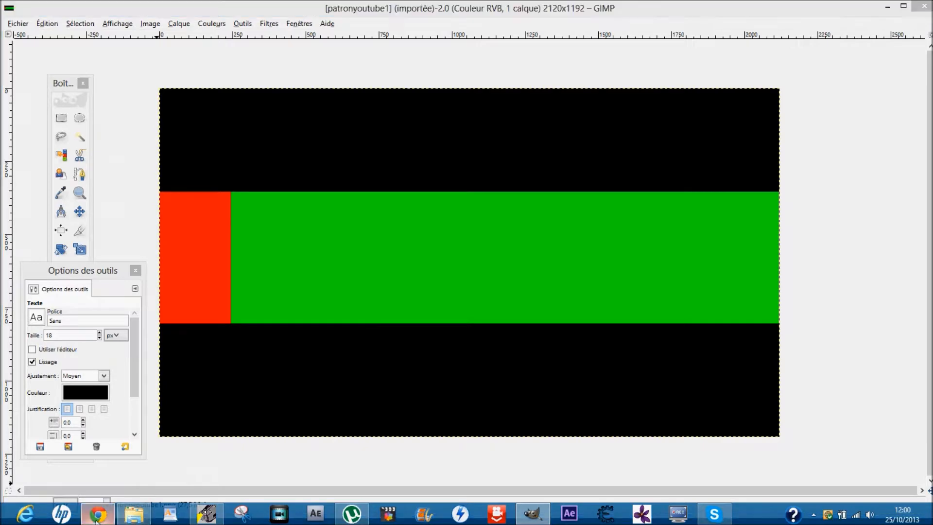
# Step: Add the LEGO Marvel picture IMG_0475 from the Images library to the template in GIMP as a new layer
pyautogui.hotkey('alt', 'Tab')
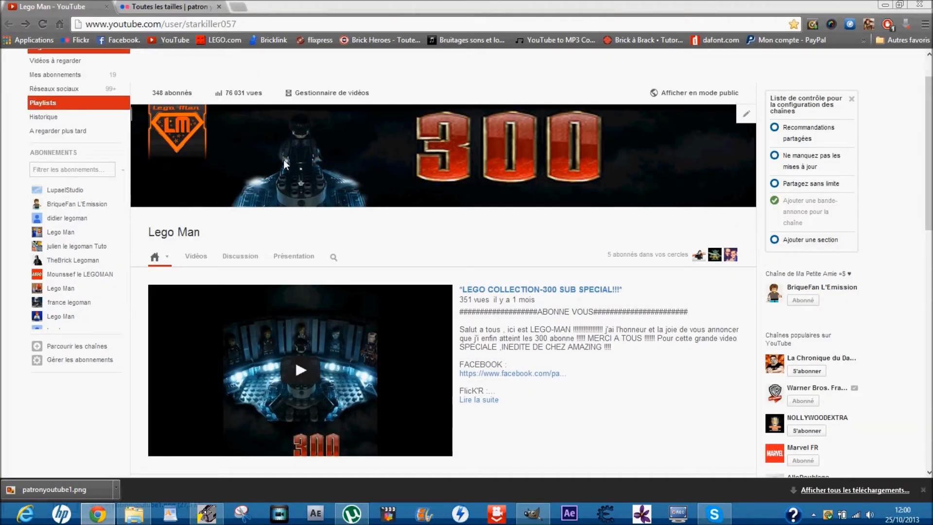
pyautogui.click(133, 515)
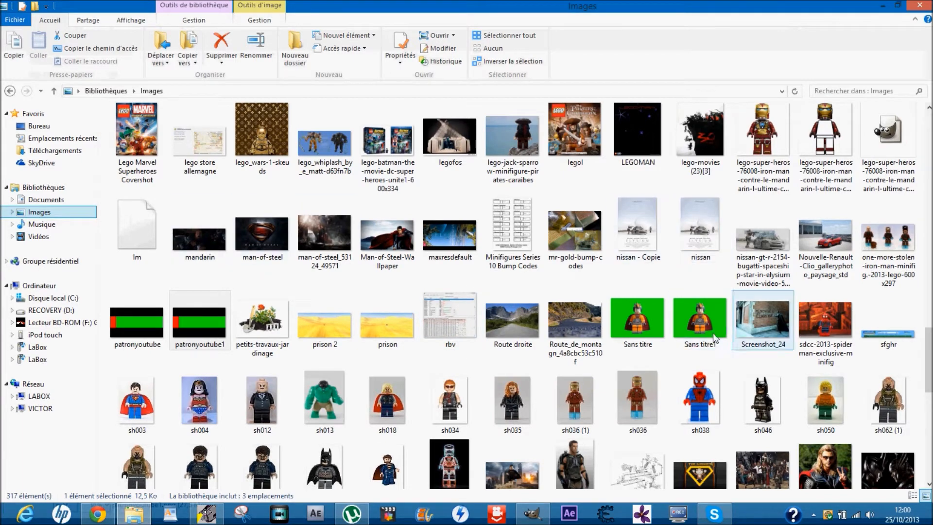
pyautogui.scroll(-1, 809, 328)
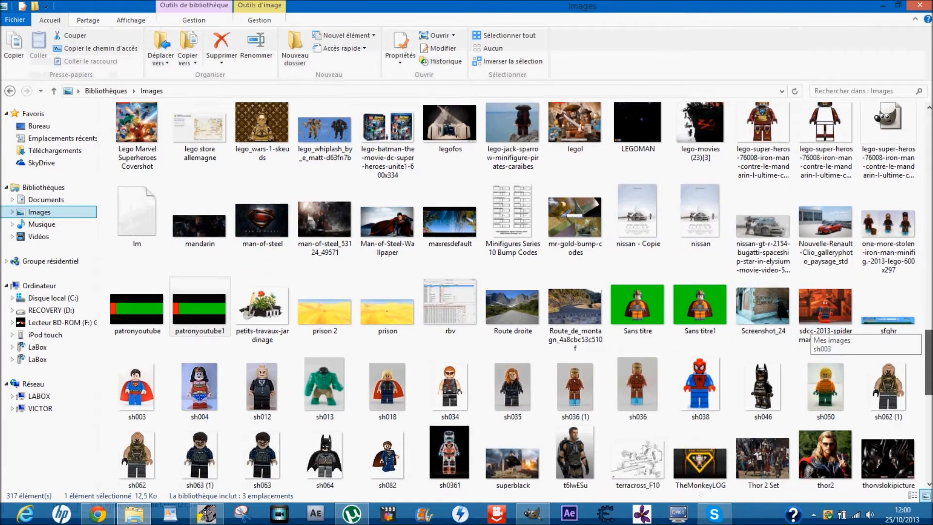
pyautogui.scroll(-3, 809, 328)
pyautogui.scroll(5, 809, 328)
pyautogui.scroll(8, 809, 328)
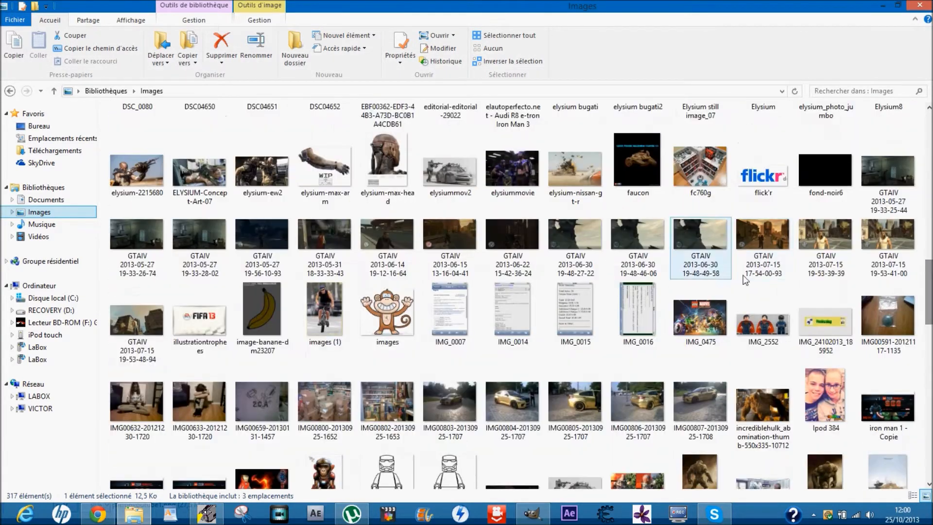
pyautogui.click(690, 319)
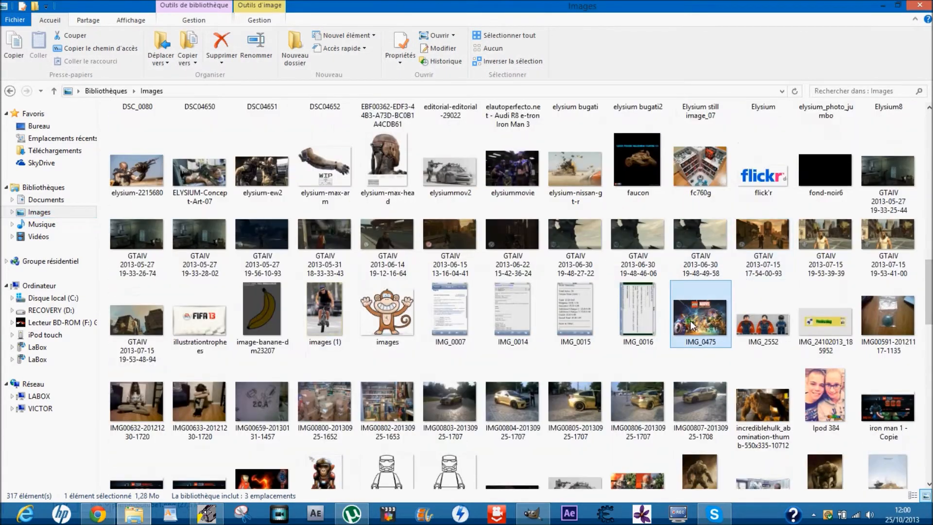
pyautogui.moveTo(692, 308); pyautogui.dragTo(426, 276)
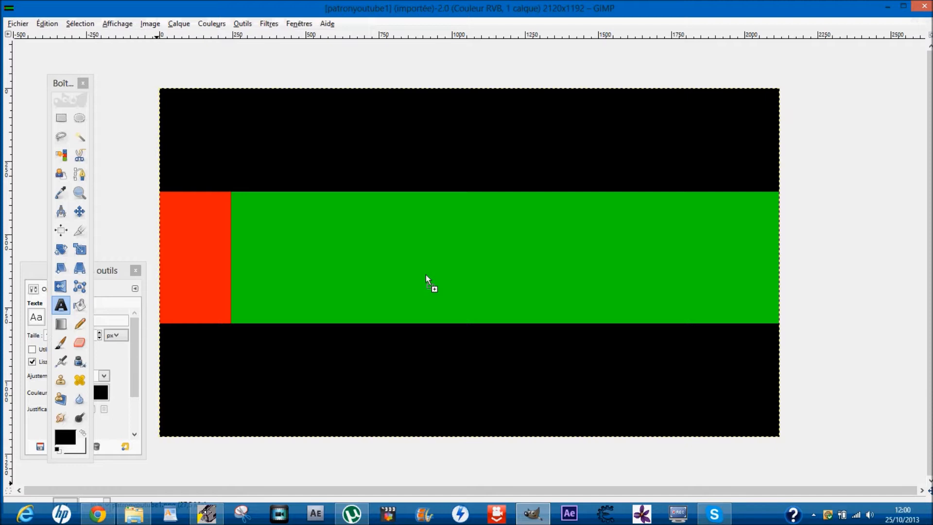
pyautogui.moveTo(427, 276); pyautogui.dragTo(425, 275)
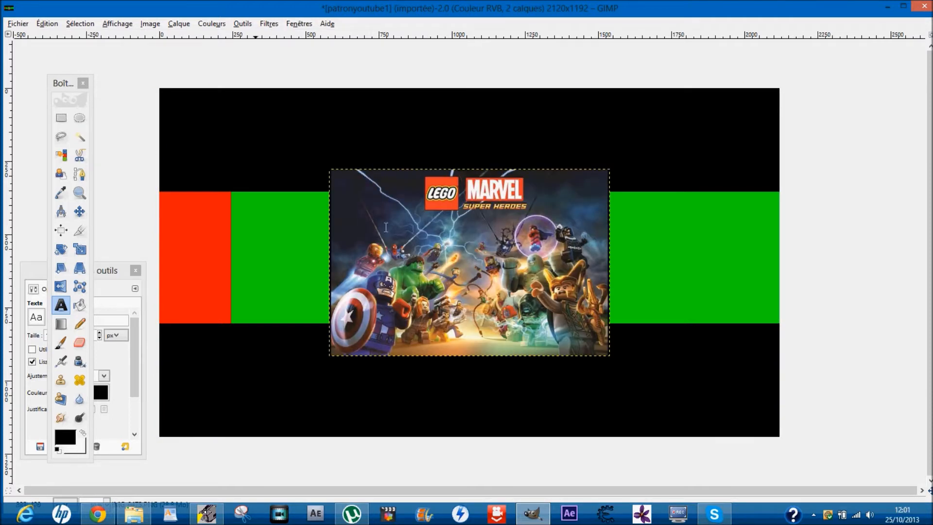
# Step: Stretch the LEGO Marvel layer with the Scale tool over the template's green band, to about 1874 × 454 px
pyautogui.click(80, 249)
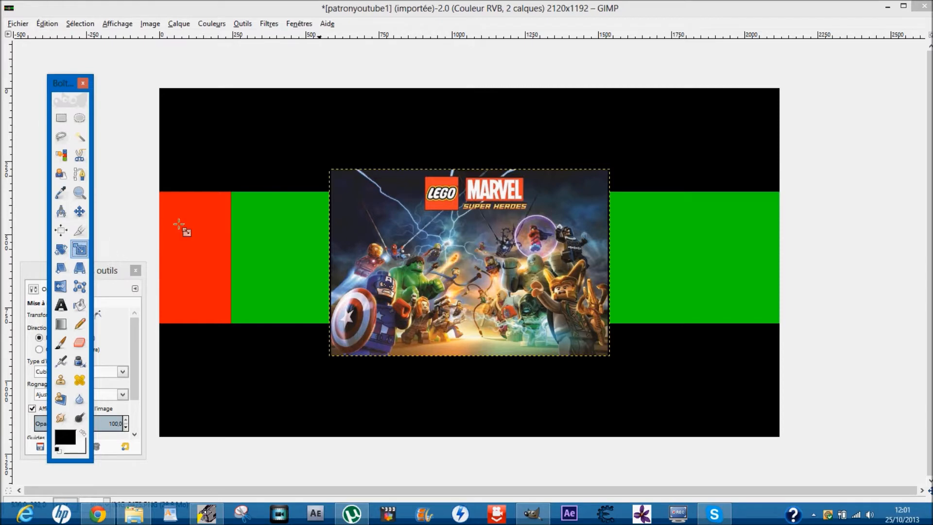
pyautogui.click(341, 186)
pyautogui.moveTo(333, 173); pyautogui.dragTo(235, 194)
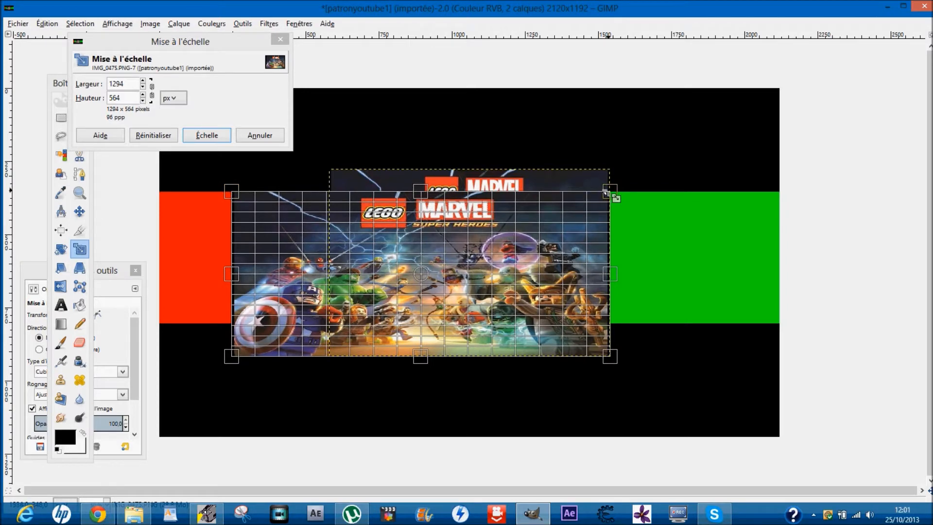
pyautogui.moveTo(607, 194); pyautogui.dragTo(776, 193)
pyautogui.moveTo(232, 358); pyautogui.dragTo(232, 323)
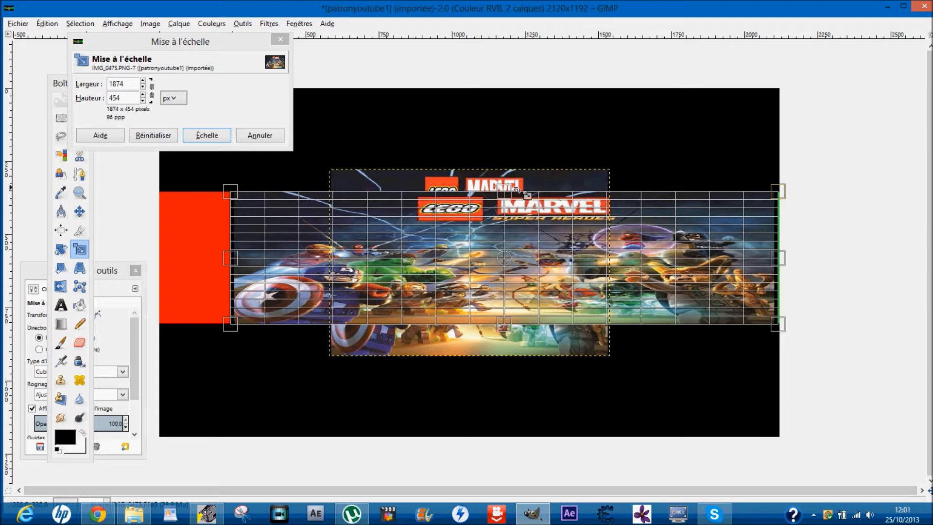
# Step: Fine-tune the layer's edges against the green band to 1868 × 448 px and apply the scaling
pyautogui.moveTo(517, 198); pyautogui.dragTo(518, 199)
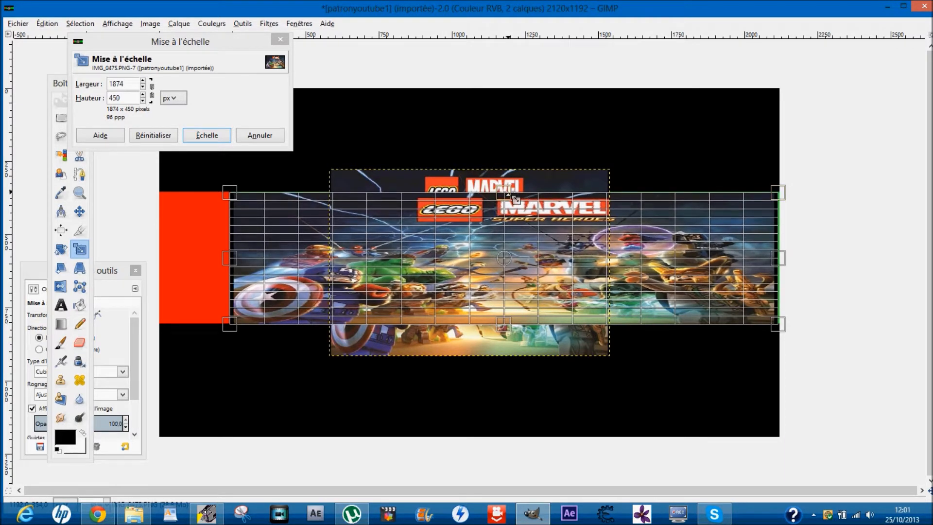
pyautogui.moveTo(515, 199); pyautogui.dragTo(515, 199)
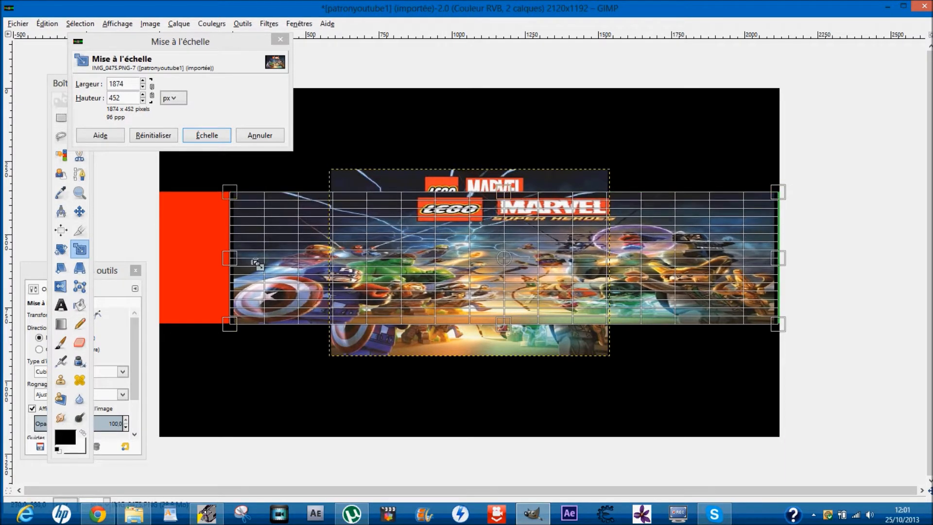
pyautogui.moveTo(228, 256); pyautogui.dragTo(231, 256)
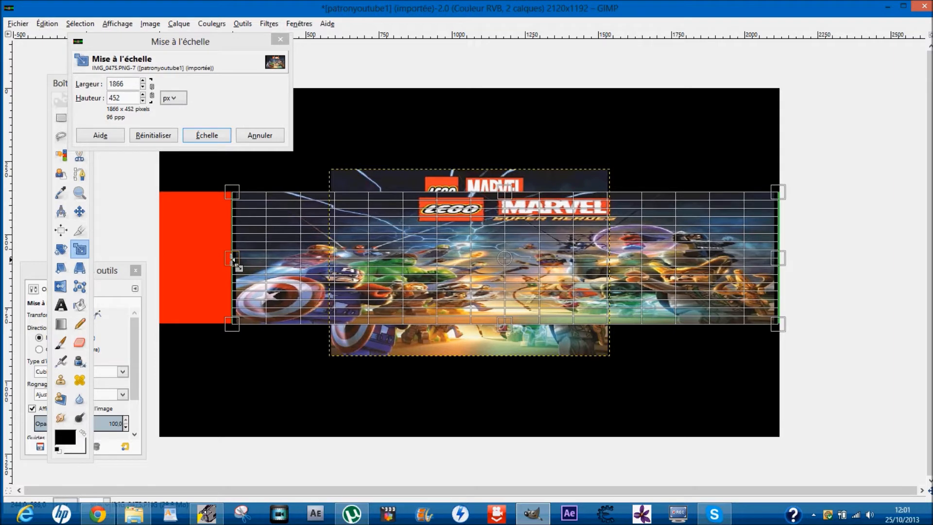
pyautogui.moveTo(231, 259); pyautogui.dragTo(230, 259)
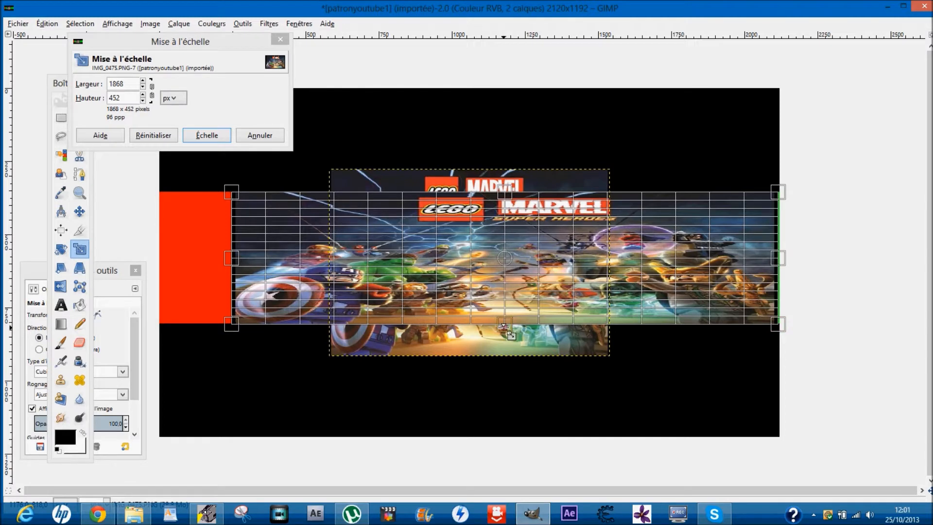
pyautogui.moveTo(504, 326); pyautogui.dragTo(503, 325)
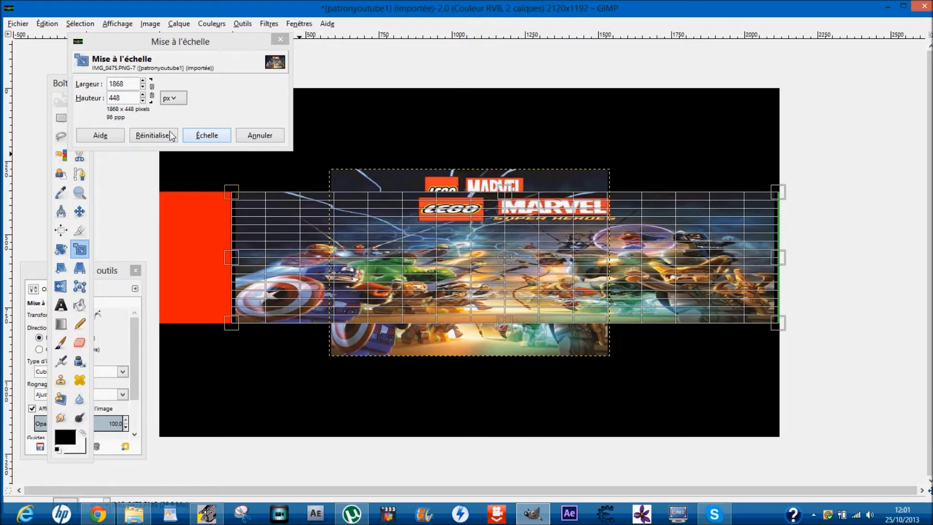
pyautogui.click(205, 136)
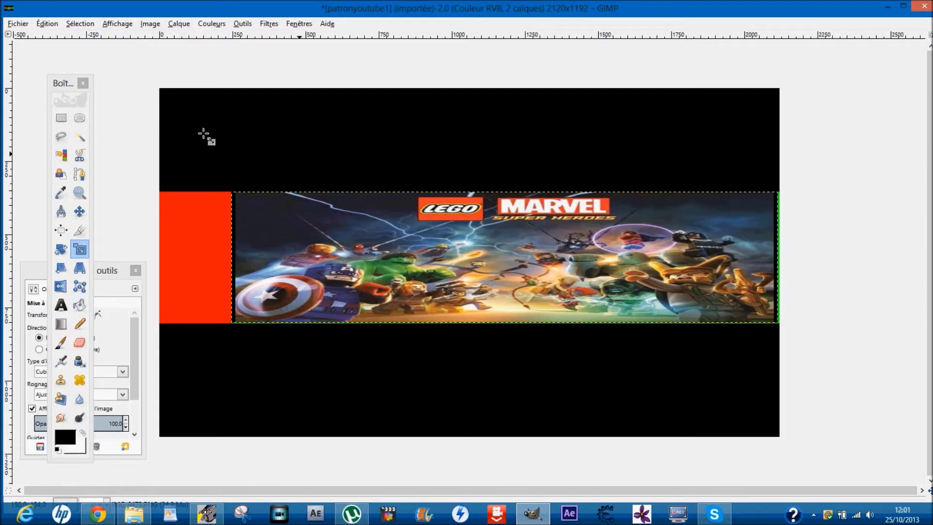
# Step: Stretch the LEGO Marvel layer to 1878 × 454 px to cover the remaining green edges and apply the scaling
pyautogui.click(751, 297)
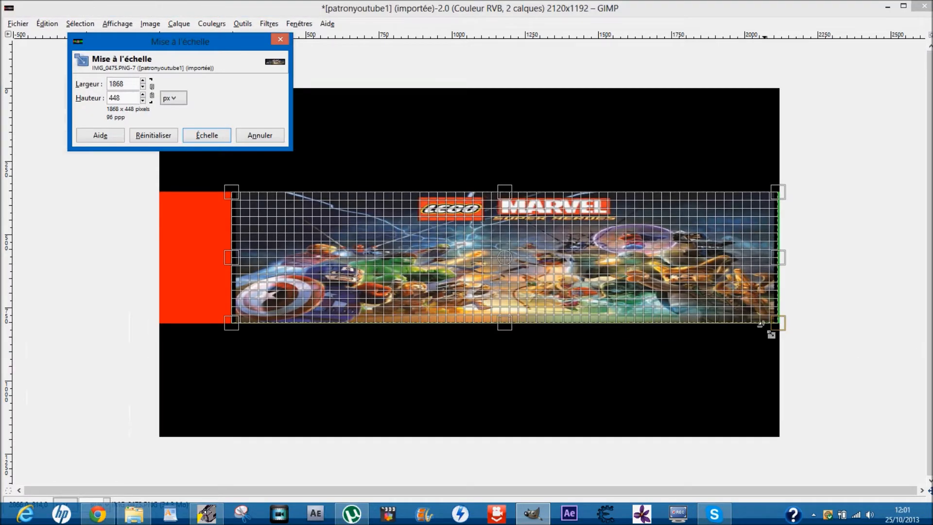
pyautogui.moveTo(776, 325); pyautogui.dragTo(777, 324)
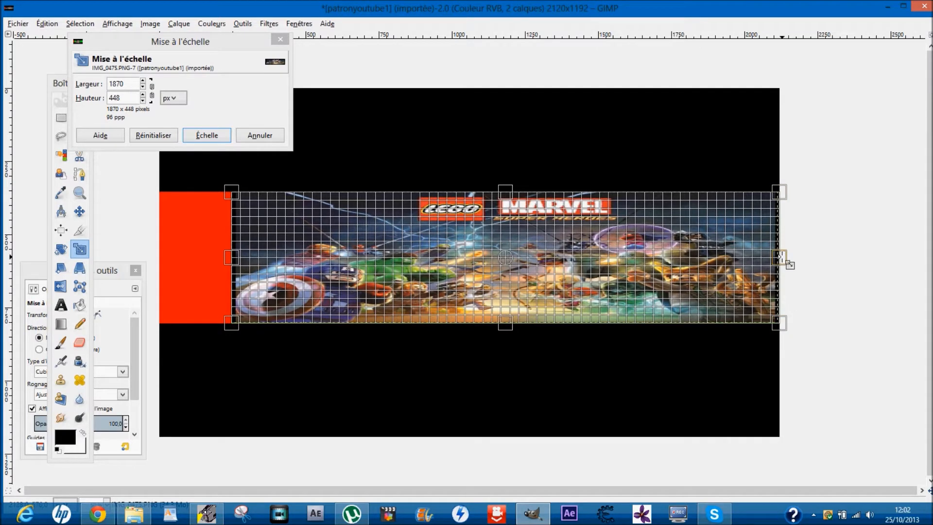
pyautogui.moveTo(779, 257); pyautogui.dragTo(781, 258)
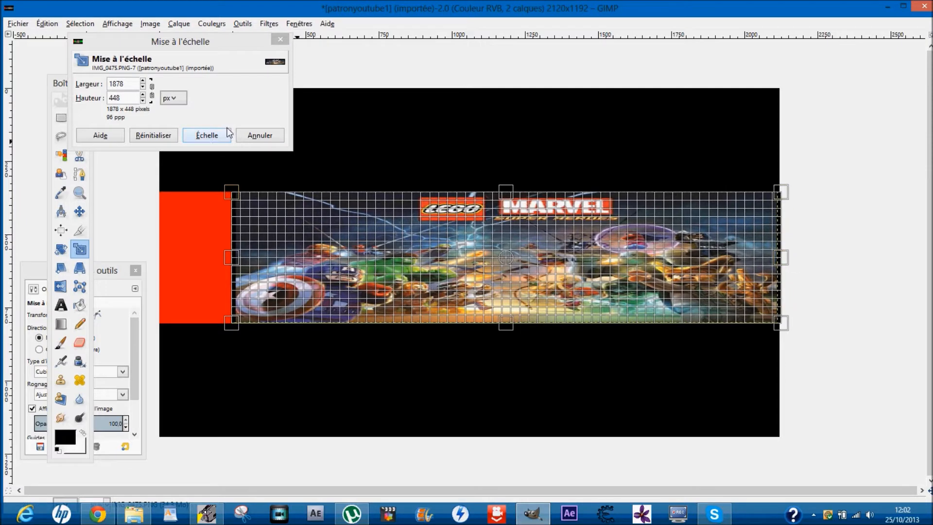
pyautogui.click(203, 133)
pyautogui.click(595, 296)
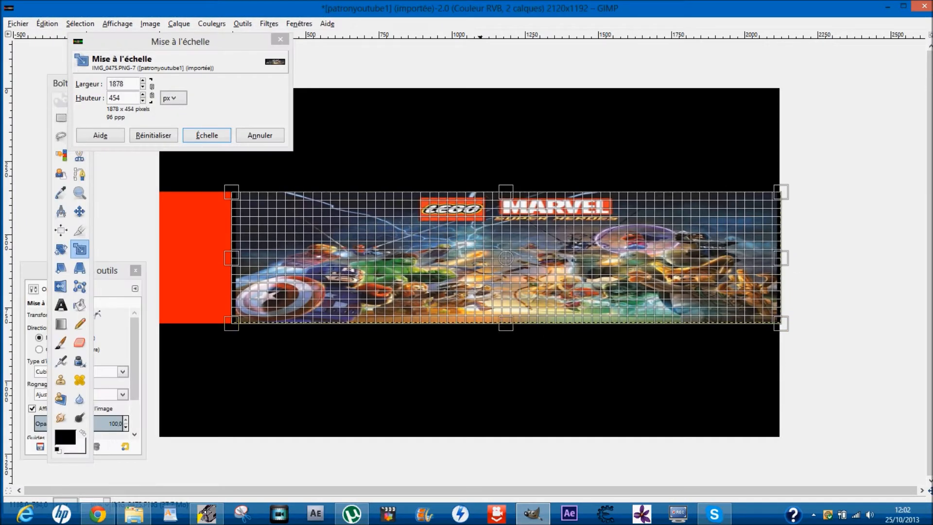
pyautogui.click(196, 134)
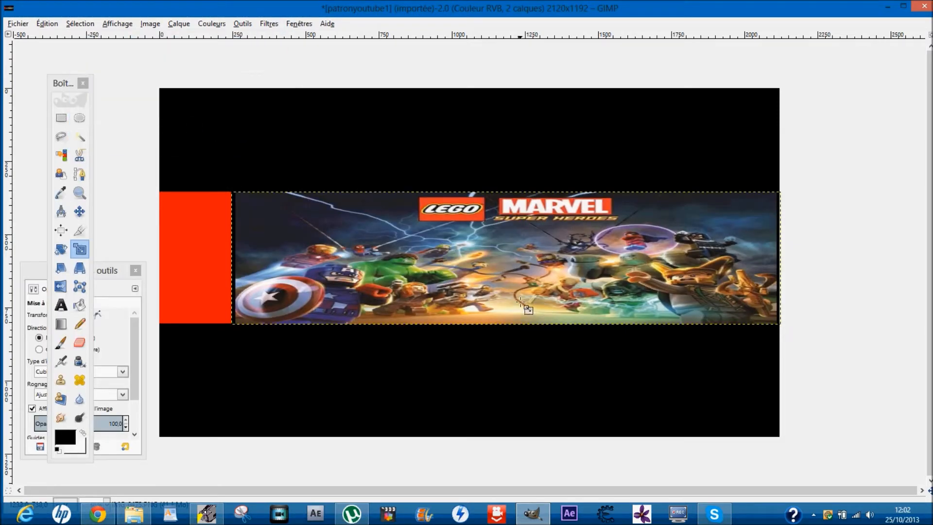
# Step: Activate the Rectangle Select tool for the template
pyautogui.press('r')
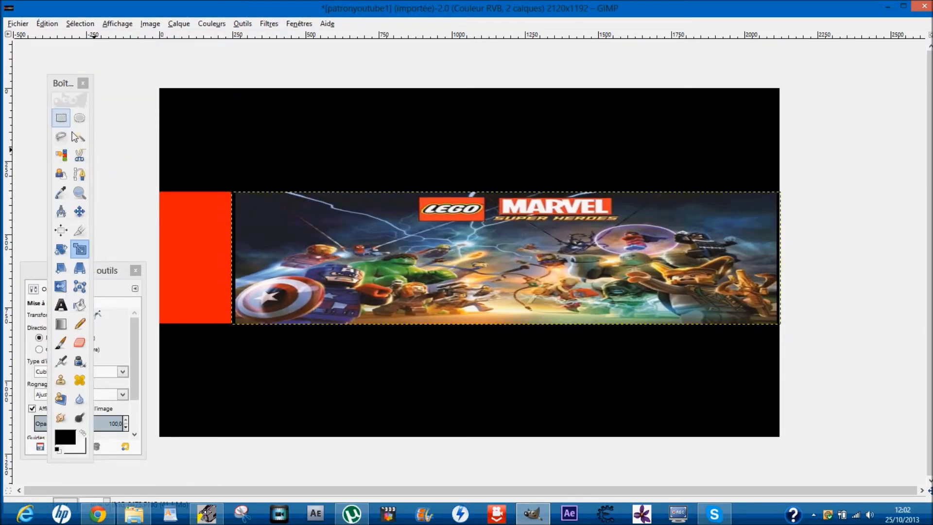
pyautogui.click(66, 124)
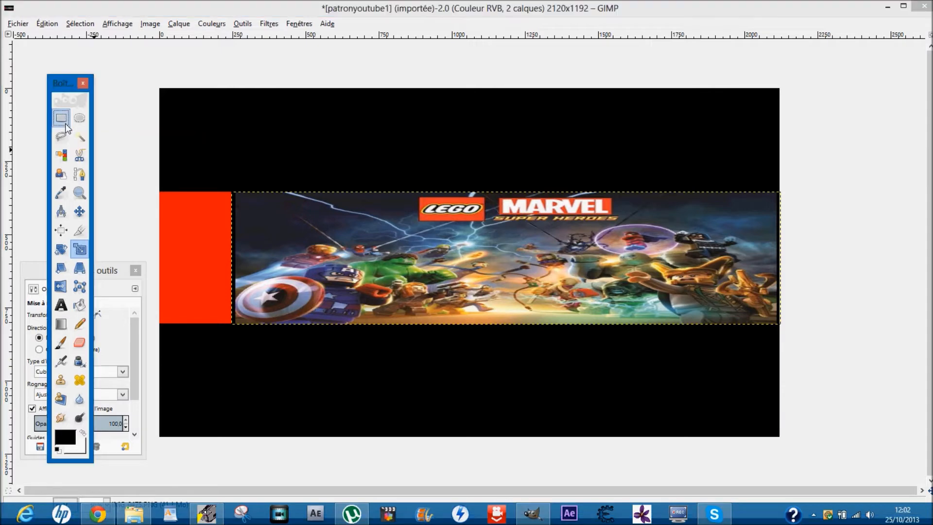
pyautogui.click(257, 170)
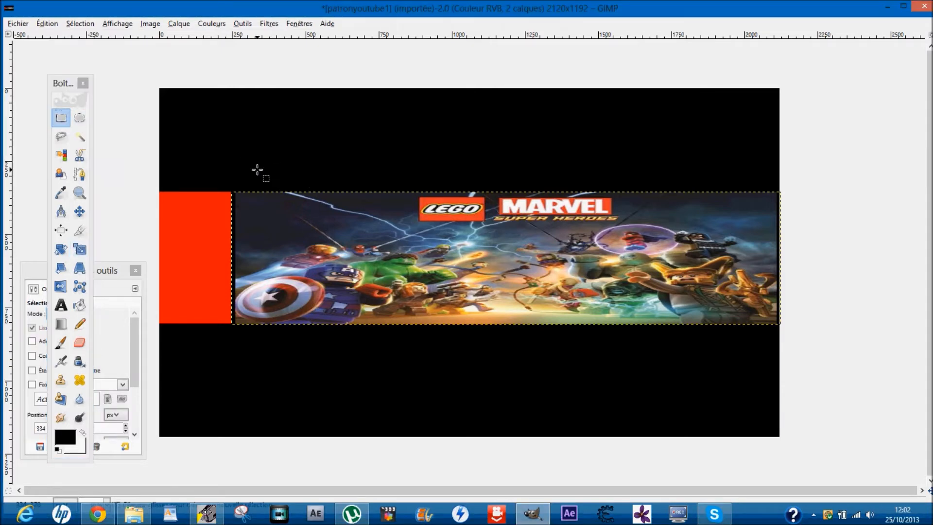
pyautogui.click(63, 121)
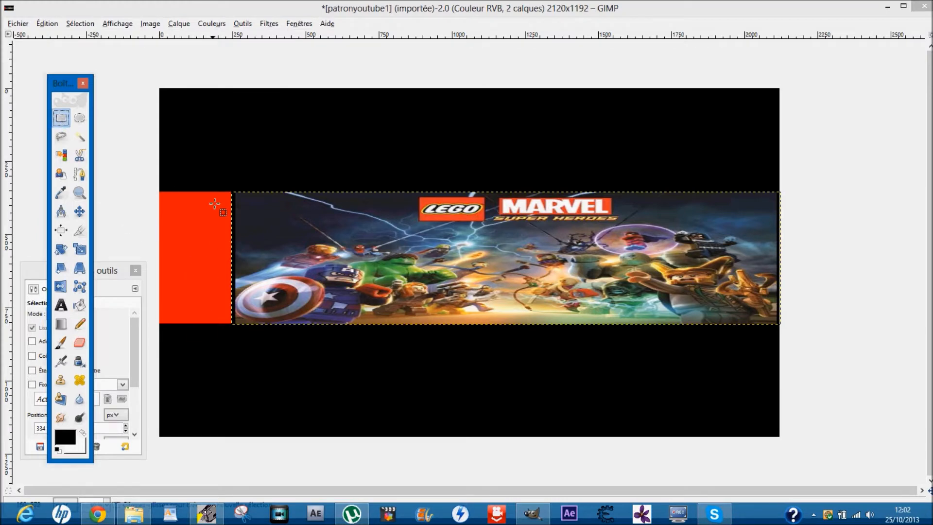
# Step: Check the YouTube channel page in Chrome and compare it with the template's red block in GIMP
pyautogui.click(97, 513)
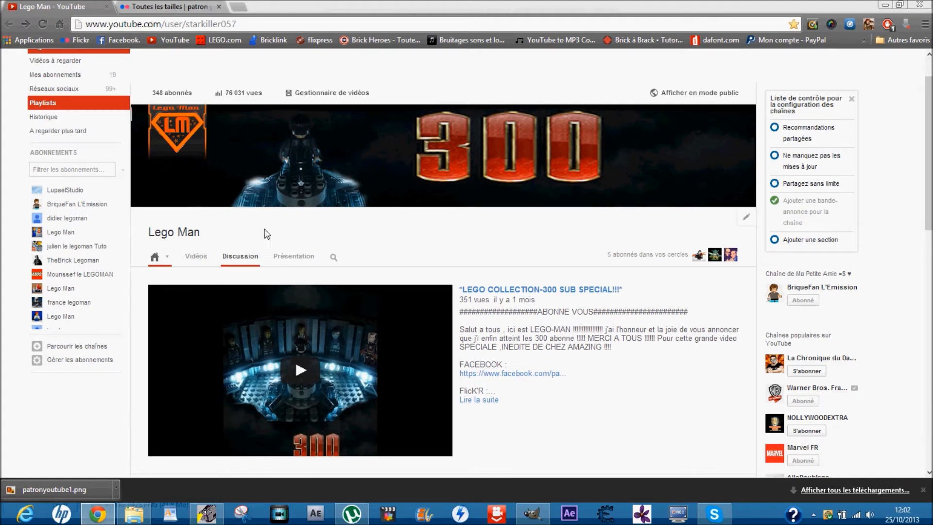
pyautogui.click(98, 515)
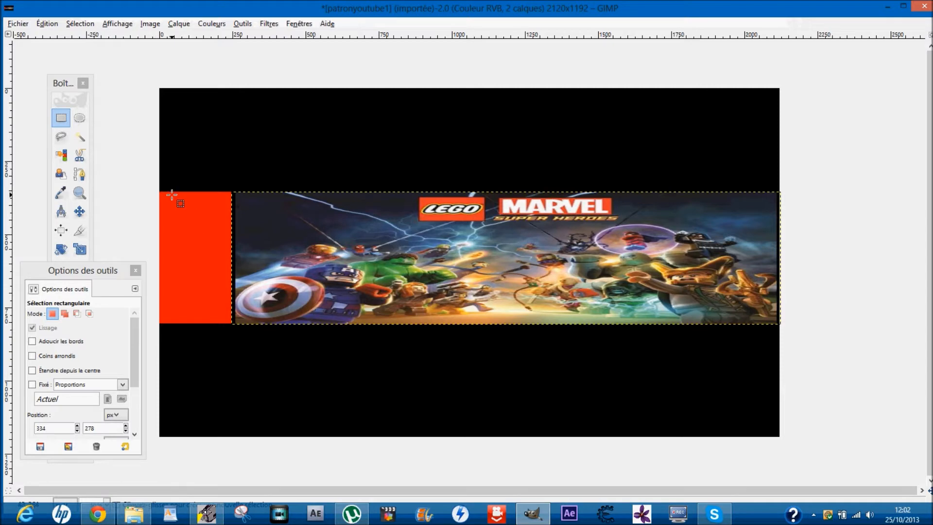
pyautogui.moveTo(159, 191); pyautogui.dragTo(223, 247)
pyautogui.click(229, 150)
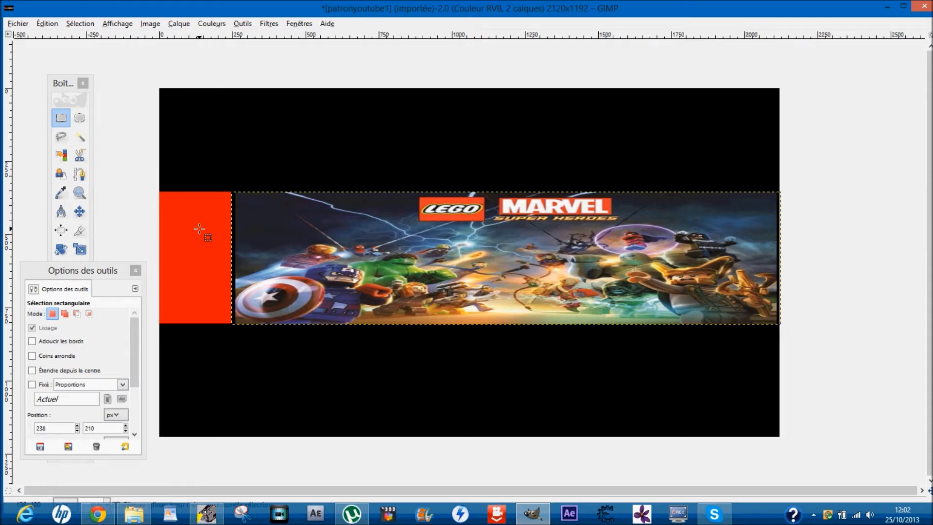
# Step: Search the Images library for a background picture and preview the asphalt road texture with white stripes
pyautogui.click(134, 514)
pyautogui.scroll(-10, 462, 292)
pyautogui.scroll(15, 462, 292)
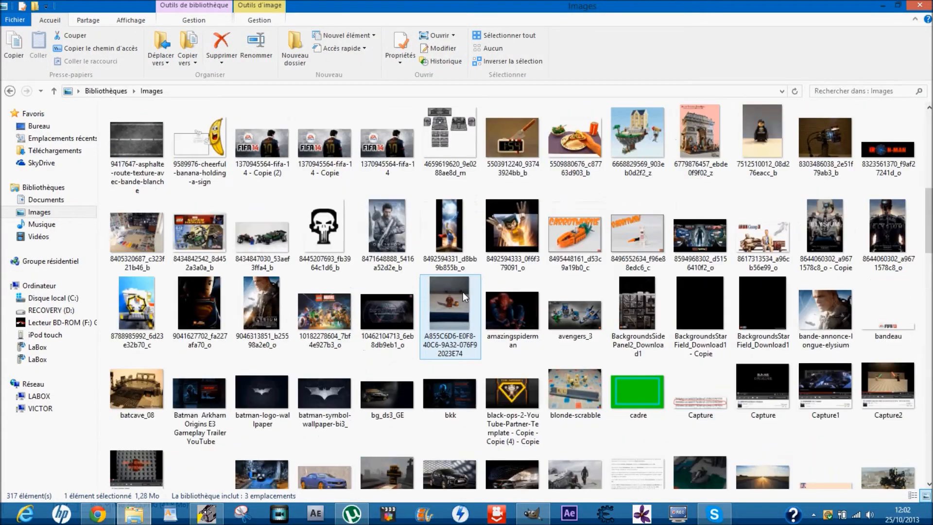
pyautogui.scroll(-4, 179, 399)
pyautogui.scroll(-15, 179, 399)
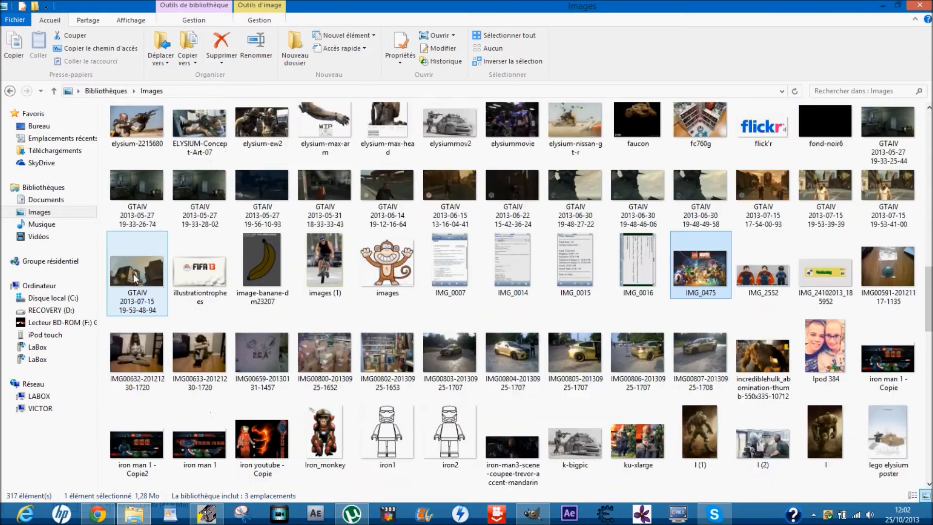
pyautogui.scroll(14, 146, 359)
pyautogui.scroll(15, 165, 357)
pyautogui.scroll(-20, 160, 340)
pyautogui.scroll(20, 155, 316)
pyautogui.scroll(-10, 153, 311)
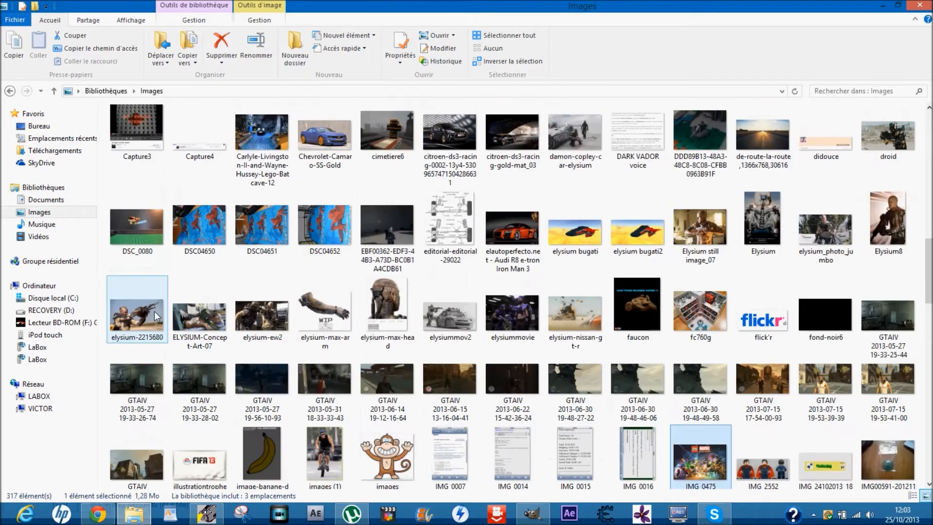
pyautogui.scroll(7, 152, 290)
pyautogui.click(143, 334)
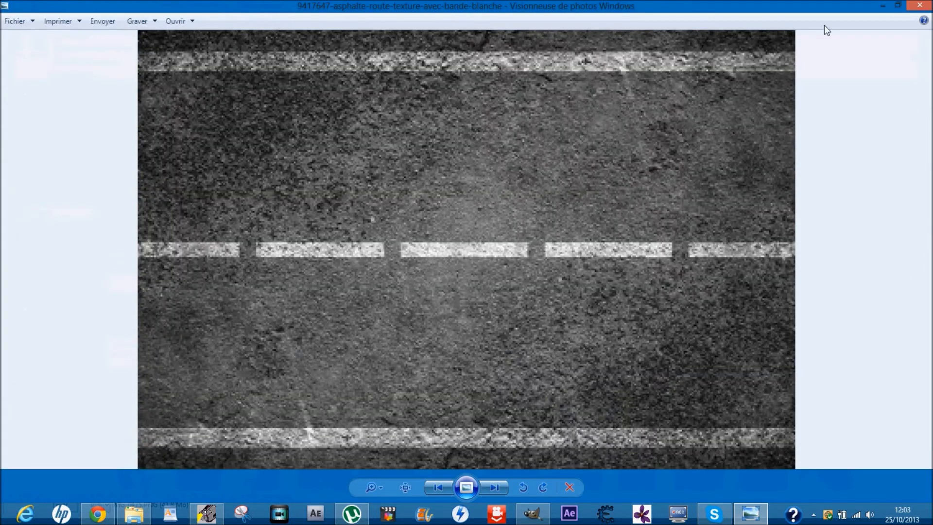
pyautogui.click(919, 6)
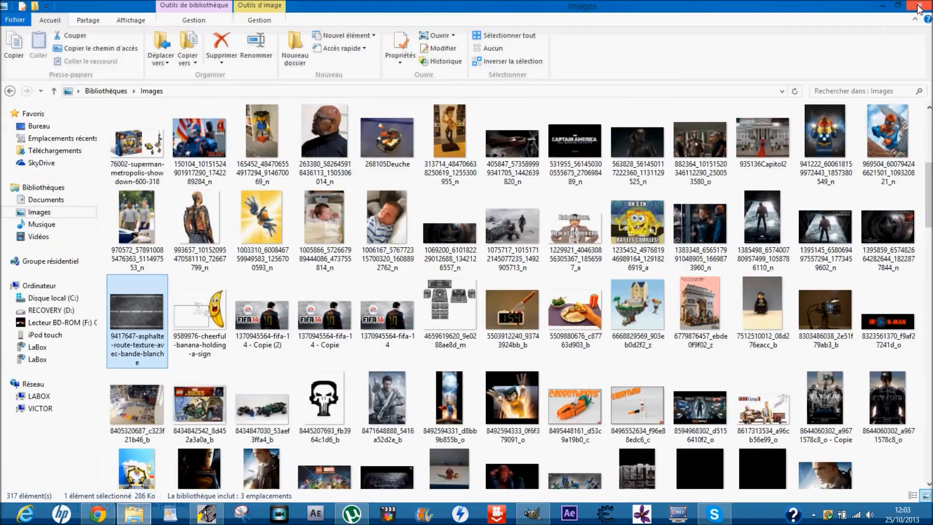
# Step: Browse on through the Images library and preview the black-ops-2-YouTube-Partner-Template picture
pyautogui.scroll(5, 699, 478)
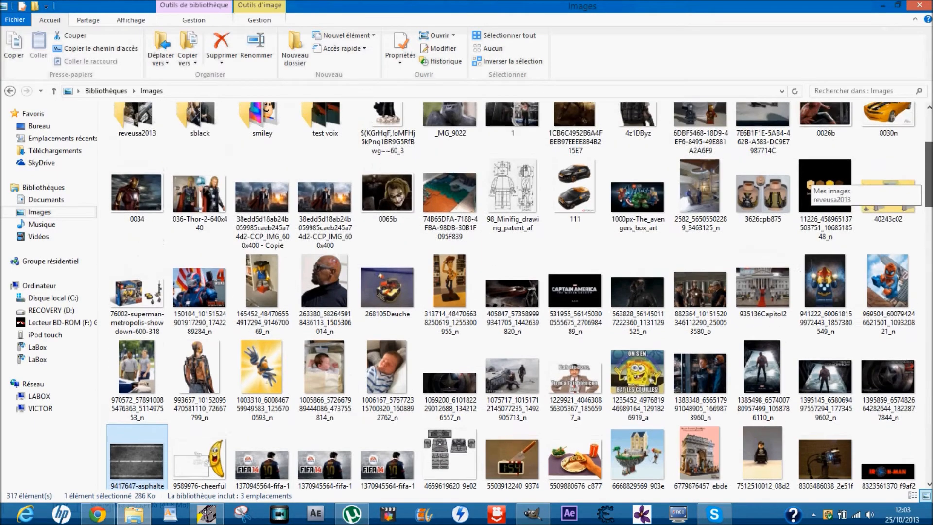
pyautogui.scroll(-15, 809, 184)
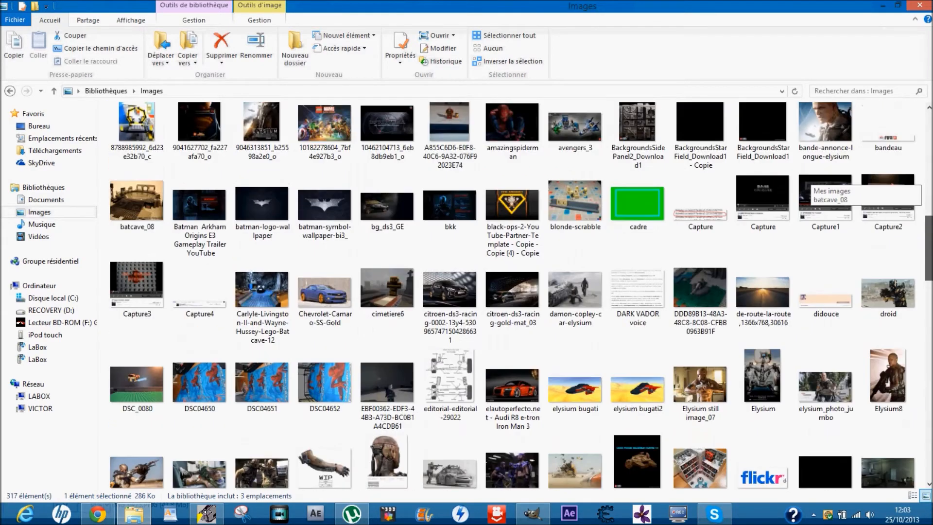
pyautogui.moveTo(926, 219)
pyautogui.mouseDown()
pyautogui.moveTo(929, 341)
pyautogui.moveTo(929, 211)
pyautogui.mouseUp()
pyautogui.doubleClick(506, 234)
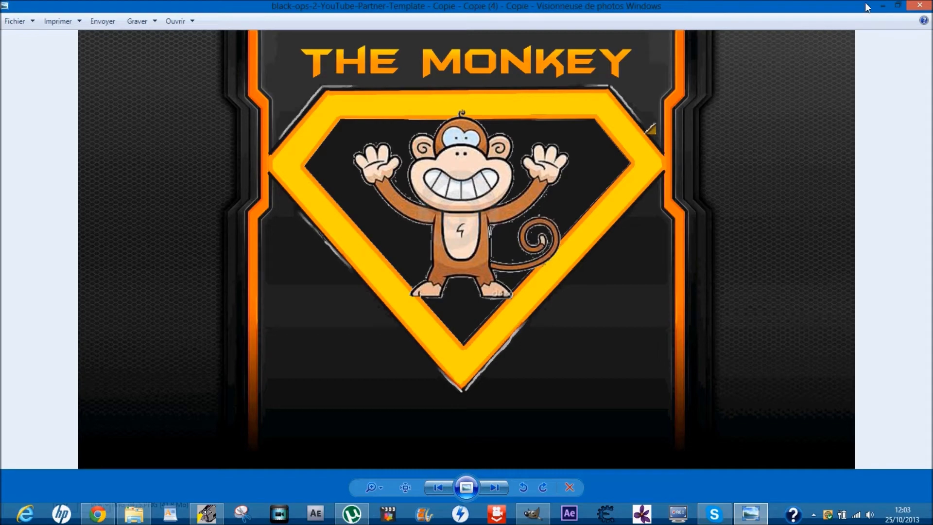
pyautogui.click(920, 6)
# Step: Look through the rest of the Images library for alternatives and preview the black-ops-2 template picture once more
pyautogui.scroll(-15, 518, 299)
pyautogui.scroll(8, 527, 305)
pyautogui.scroll(-8, 523, 308)
pyautogui.scroll(15, 523, 308)
pyautogui.scroll(-3, 527, 301)
pyautogui.scroll(3, 550, 192)
pyautogui.doubleClick(524, 119)
pyautogui.click(913, 5)
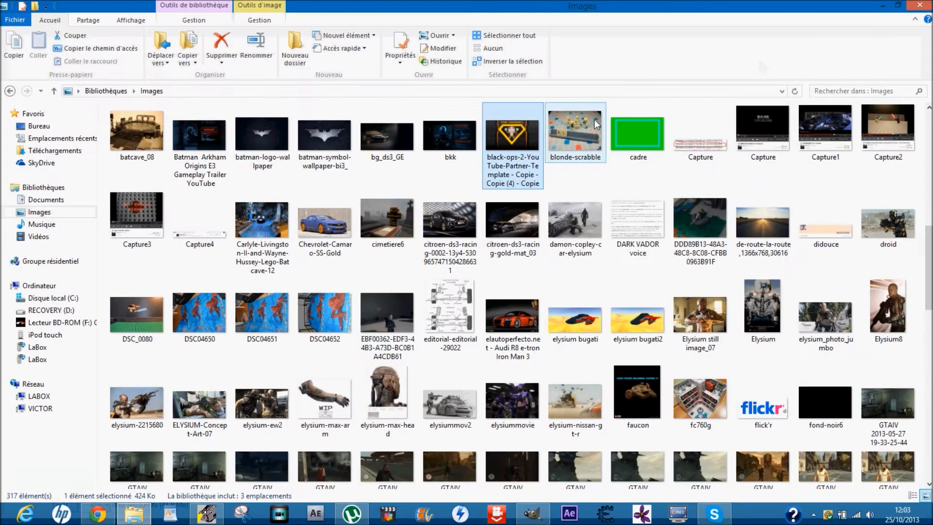
# Step: Open the black-ops-2-YouTube-Partner-Template picture from the Images library for editing in GIMP
pyautogui.rightClick(515, 134)
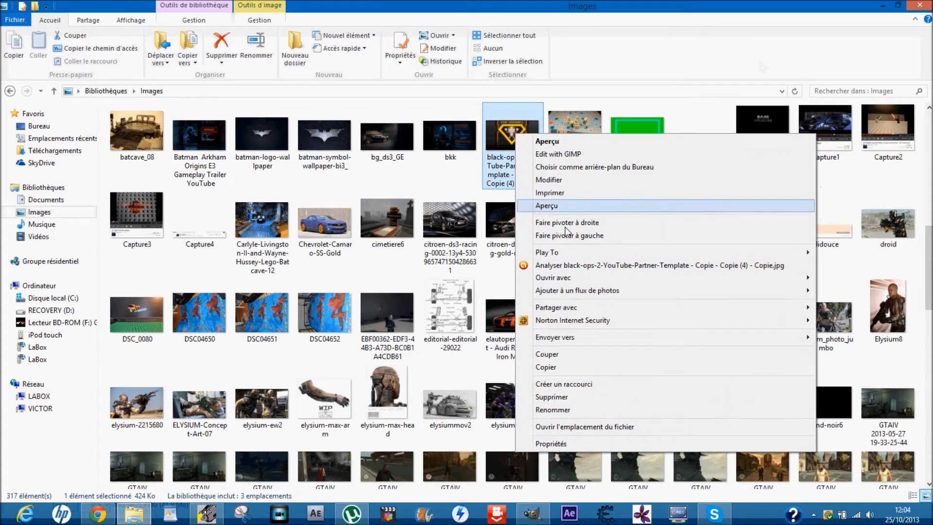
pyautogui.click(564, 155)
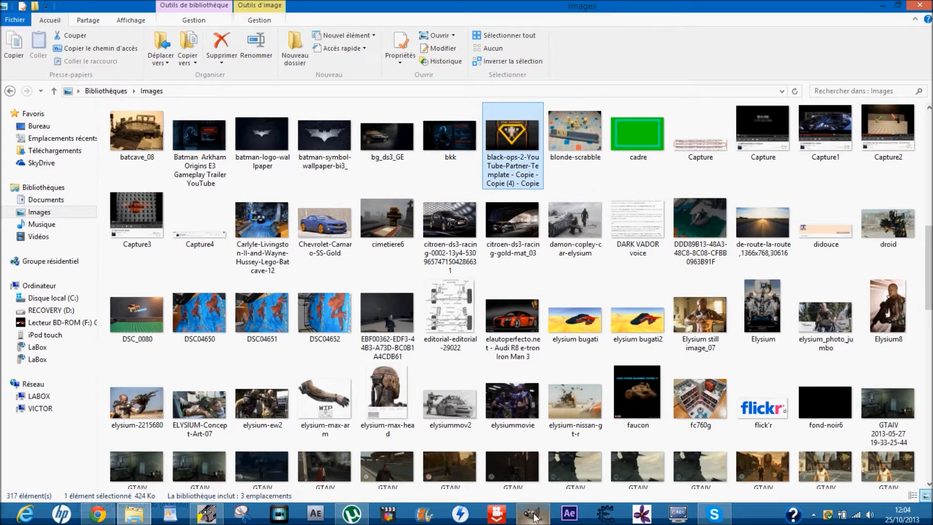
pyautogui.moveTo(534, 516)
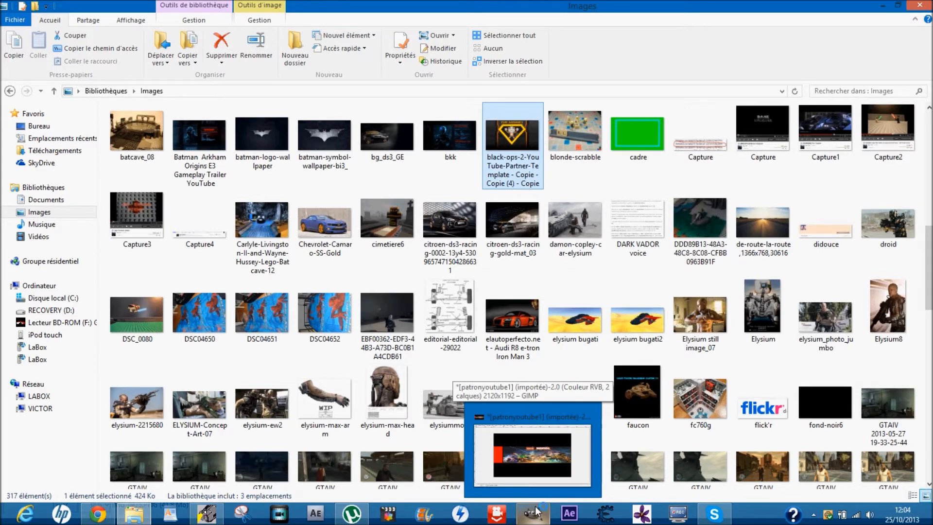
pyautogui.click(539, 509)
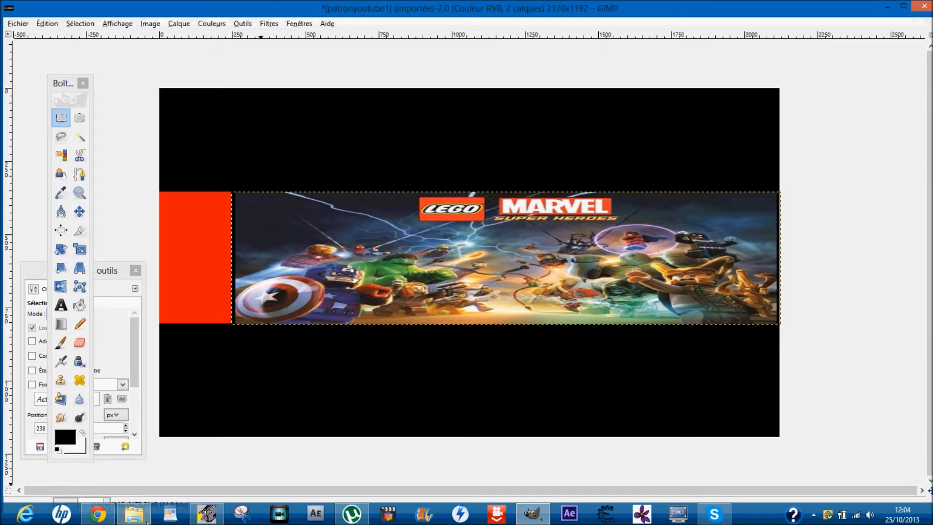
# Step: Check the logo area of the YouTube channel banner in Chrome and bring up the opened black-ops-2 picture in GIMP
pyautogui.click(113, 519)
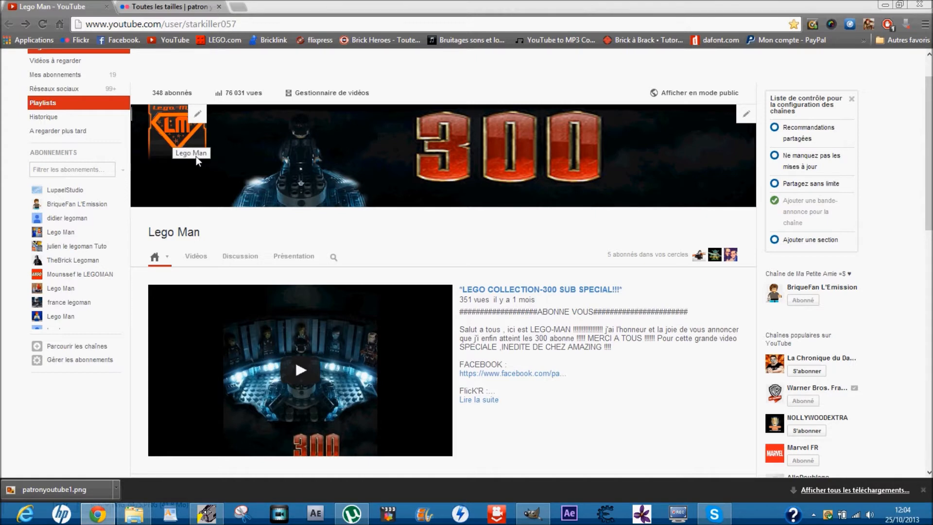
pyautogui.click(532, 514)
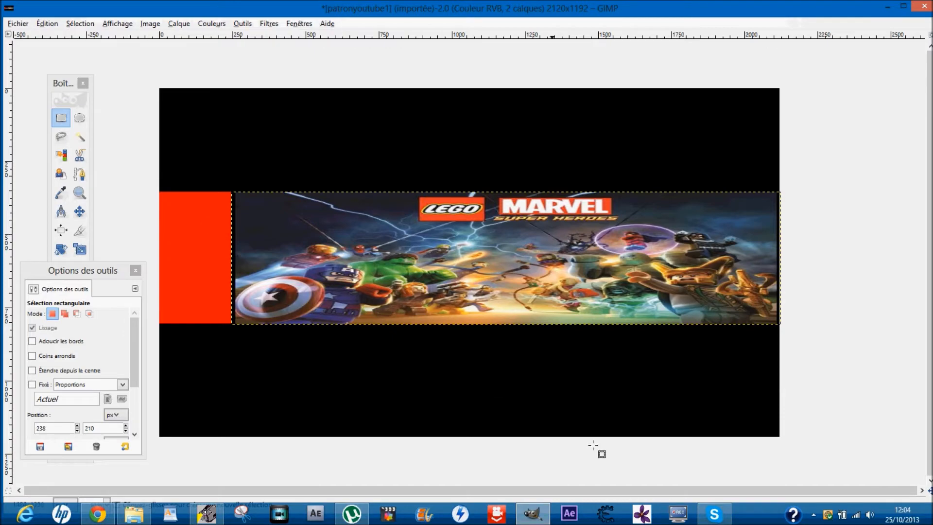
pyautogui.click(131, 515)
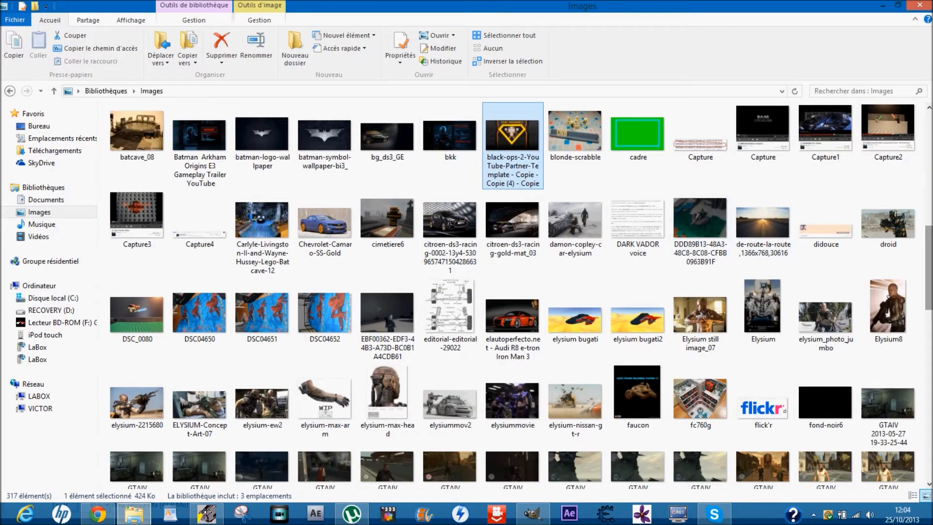
pyautogui.scroll(3, 495, 165)
pyautogui.click(534, 517)
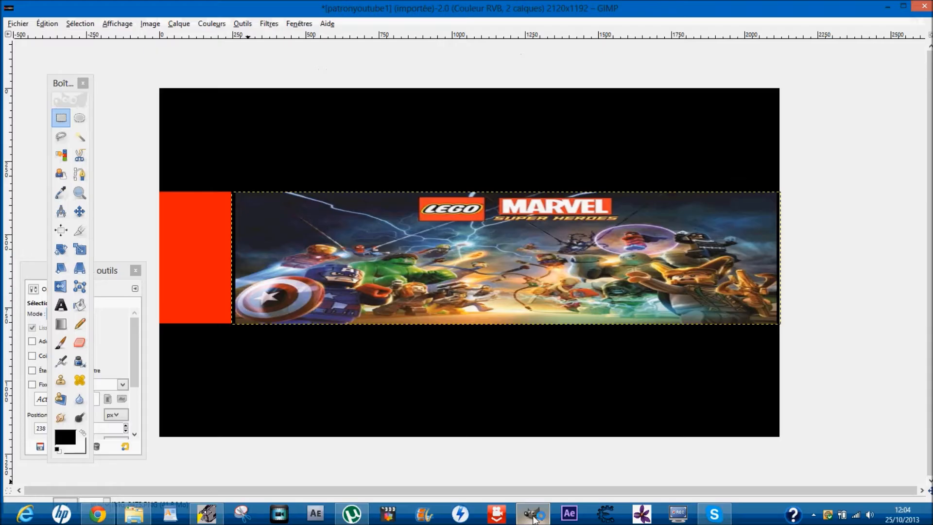
pyautogui.click(533, 519)
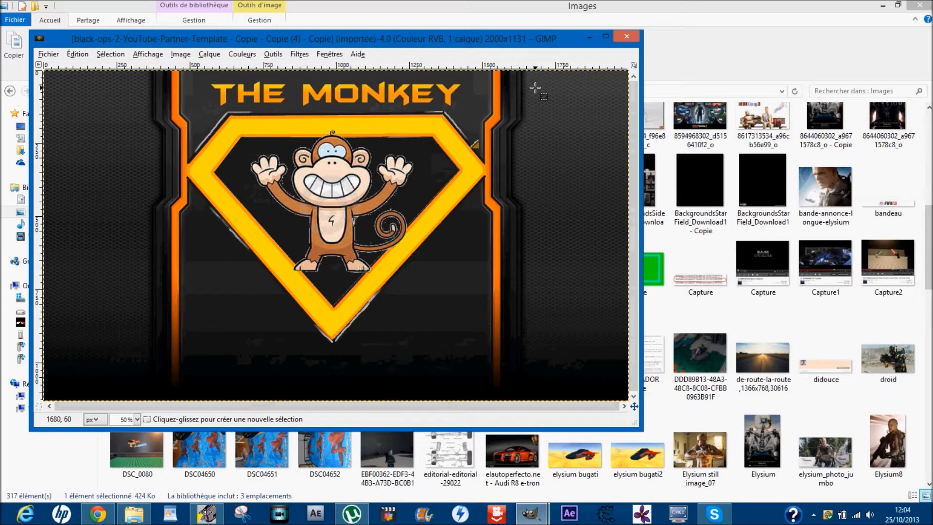
# Step: Select a dark textured area about 252 × 438 px beside the orange border, to the right of the monkey, and copy it
pyautogui.moveTo(535, 85); pyautogui.dragTo(617, 228)
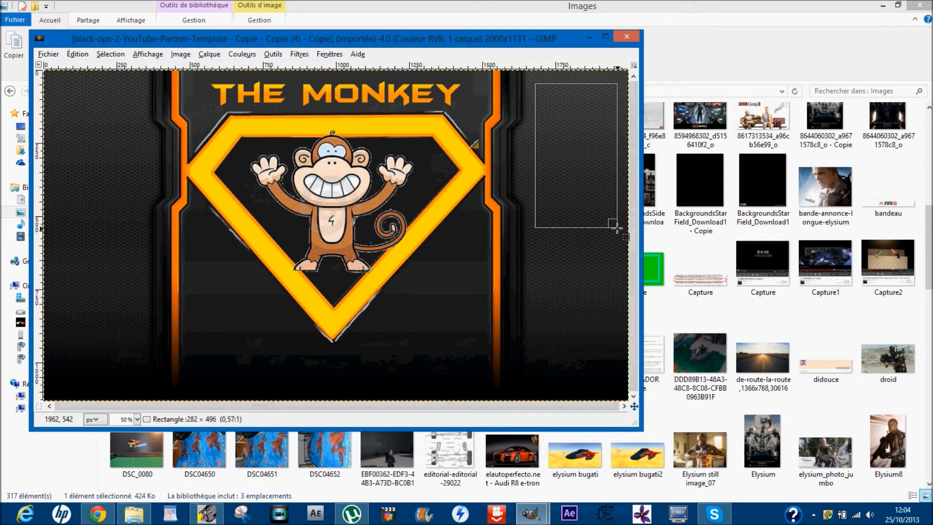
pyautogui.moveTo(548, 171); pyautogui.dragTo(513, 182)
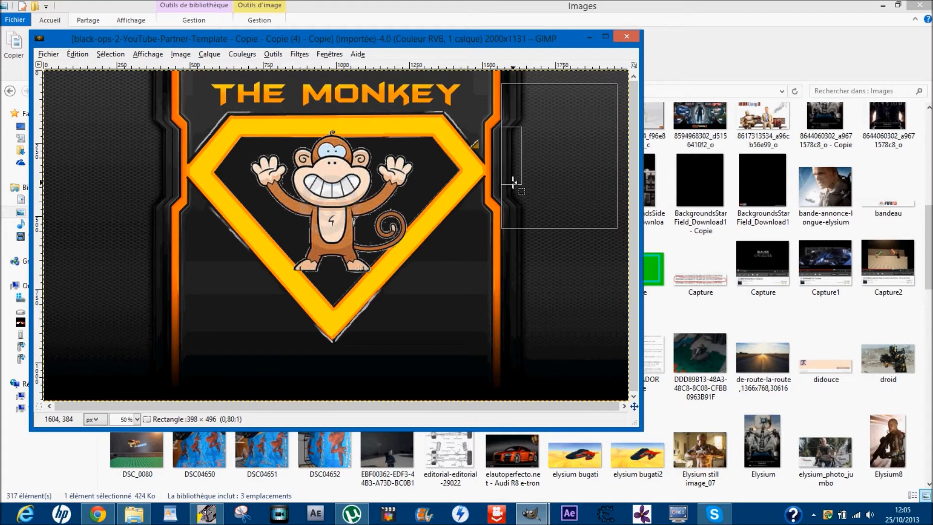
pyautogui.moveTo(557, 224); pyautogui.dragTo(557, 238)
pyautogui.moveTo(602, 97); pyautogui.dragTo(559, 117)
pyautogui.moveTo(541, 232); pyautogui.dragTo(541, 220)
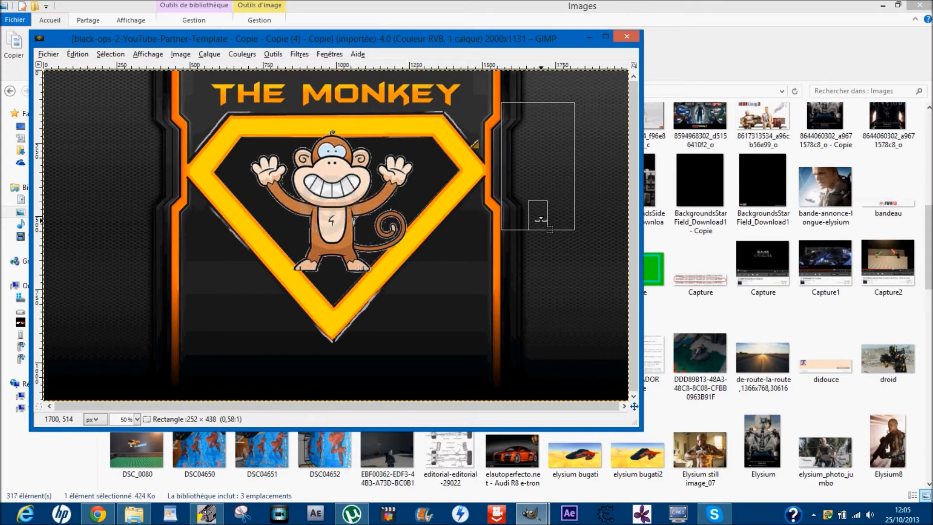
pyautogui.press('Return')
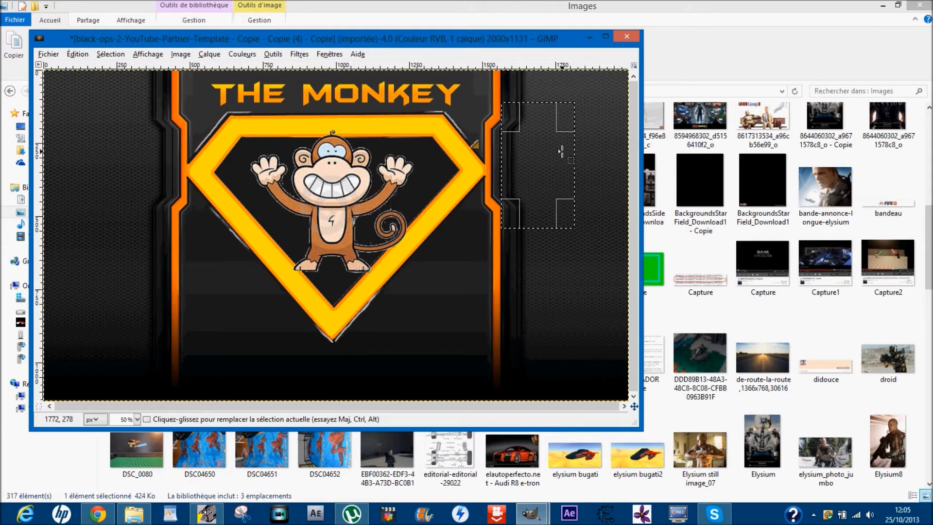
pyautogui.hotkey('ctrl', 'c')
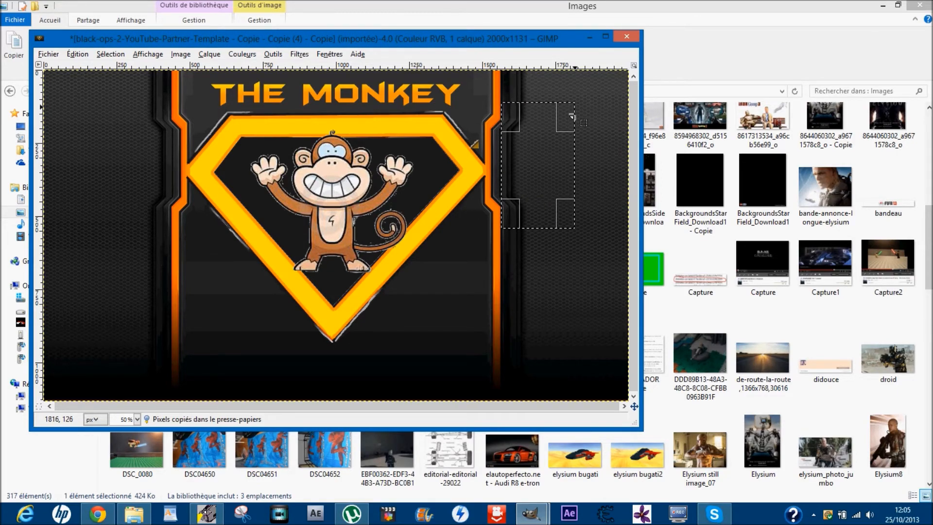
# Step: Copy the visible content of the selected dark texture area and switch to the patronyoutube1 banner image
pyautogui.rightClick(544, 148)
pyautogui.moveTo(573, 171)
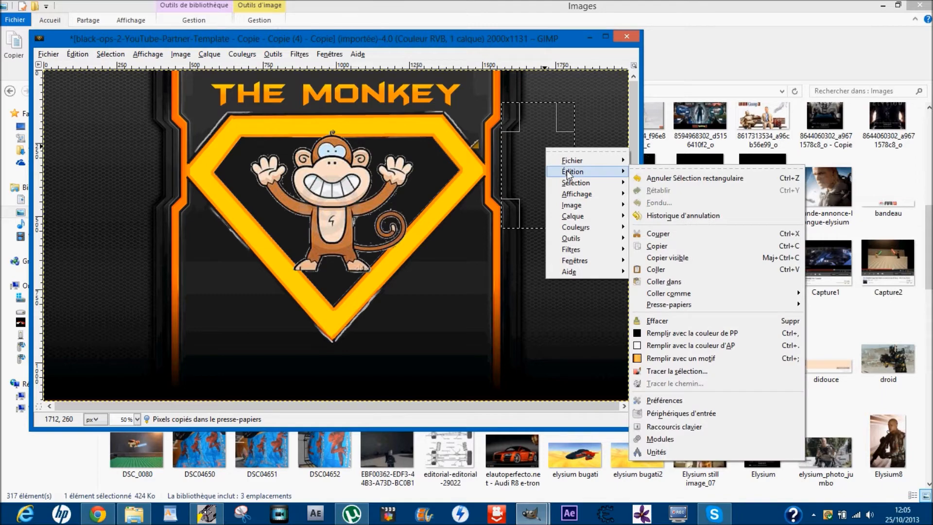
pyautogui.click(665, 258)
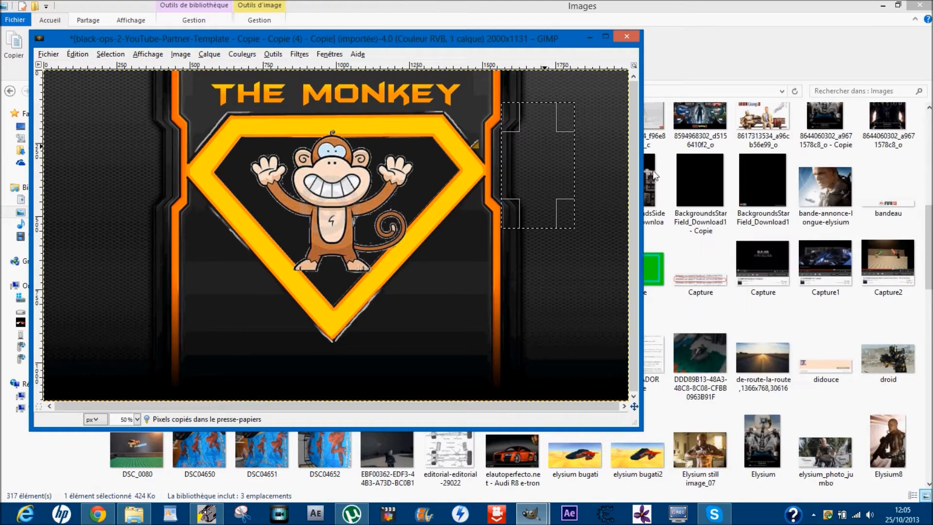
pyautogui.click(605, 36)
pyautogui.moveTo(531, 513)
pyautogui.click(481, 427)
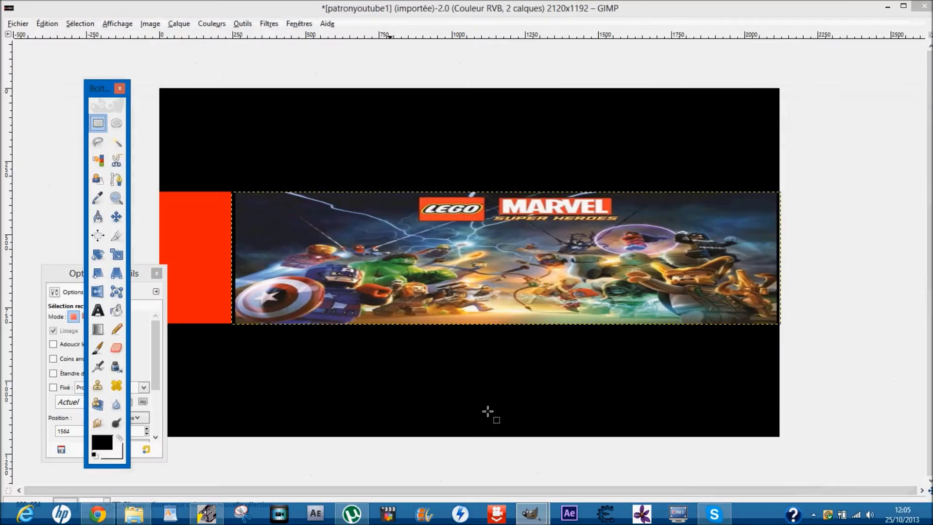
# Step: Paste the dark texture onto the banner, shift it toward the red block and delete its content
pyautogui.hotkey('ctrl', 'v')
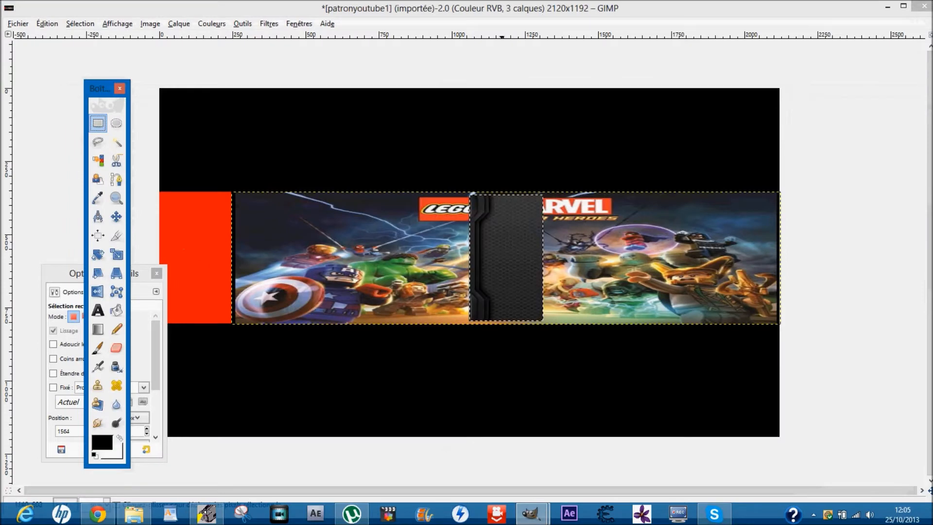
pyautogui.moveTo(531, 264); pyautogui.dragTo(349, 257)
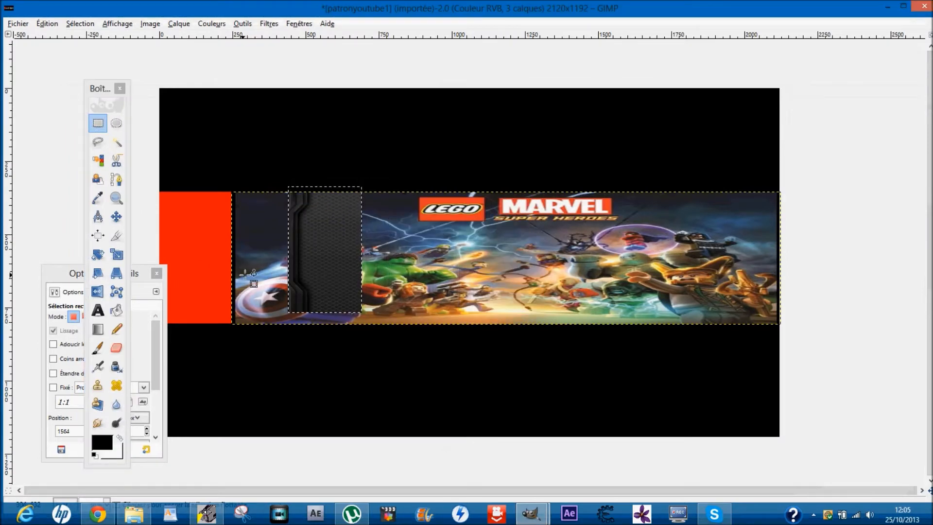
pyautogui.moveTo(314, 260); pyautogui.dragTo(285, 269)
pyautogui.press('Delete')
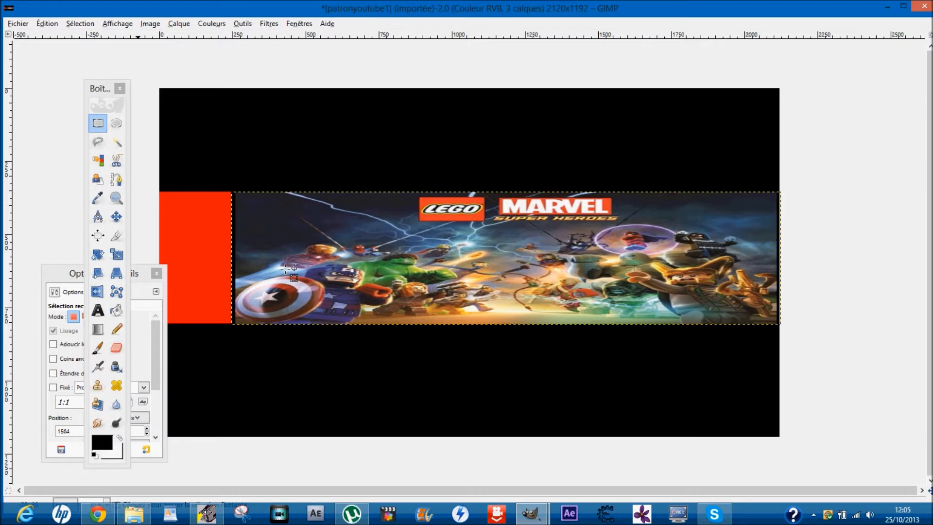
pyautogui.click(20, 26)
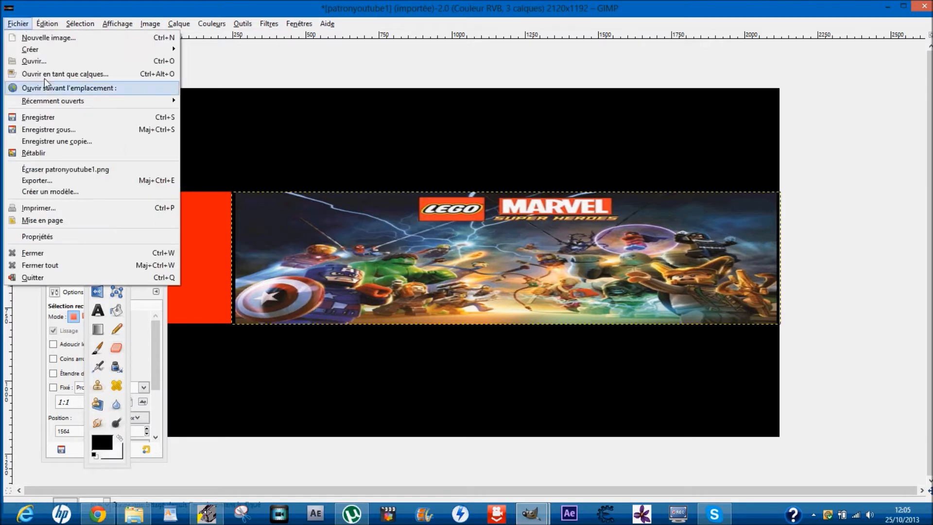
pyautogui.click(53, 178)
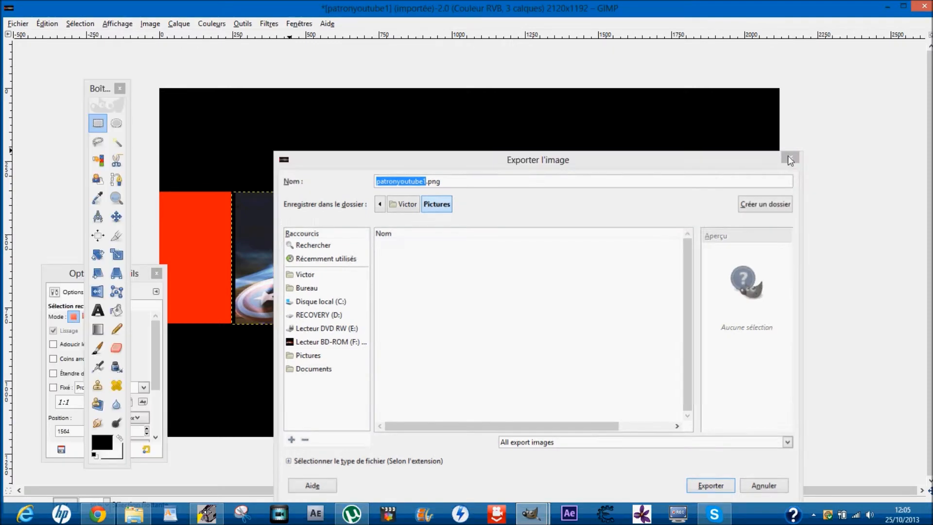
pyautogui.click(790, 157)
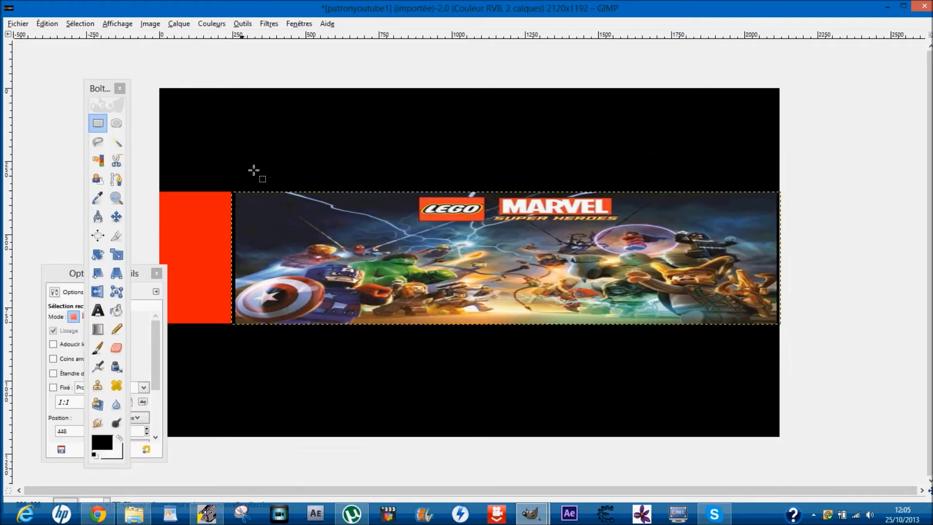
# Step: Try to paste the dark texture again and move it next to the red block, and undo the attempt
pyautogui.click(273, 106)
pyautogui.hotkey('ctrl', 'v')
pyautogui.moveTo(483, 250); pyautogui.dragTo(265, 211)
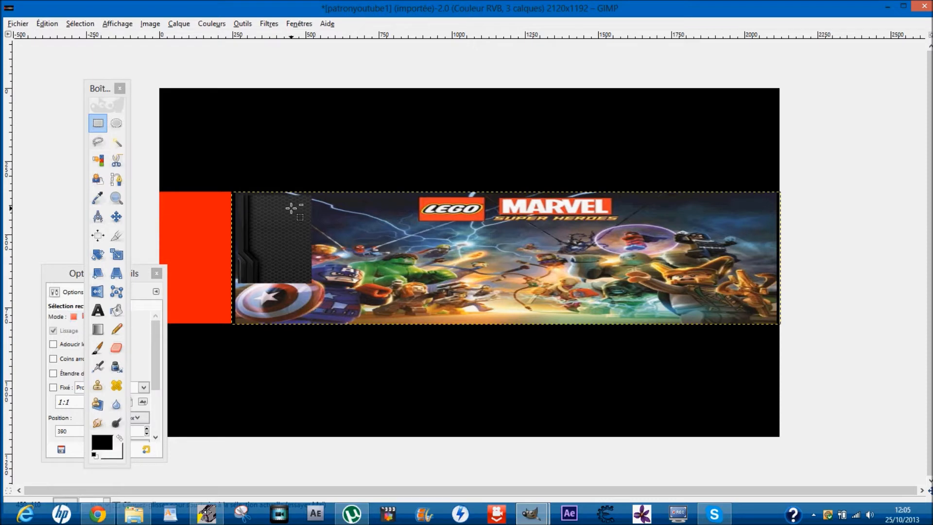
pyautogui.hotkey('ctrl', 'z')
pyautogui.hotkey('ctrl', 'z')
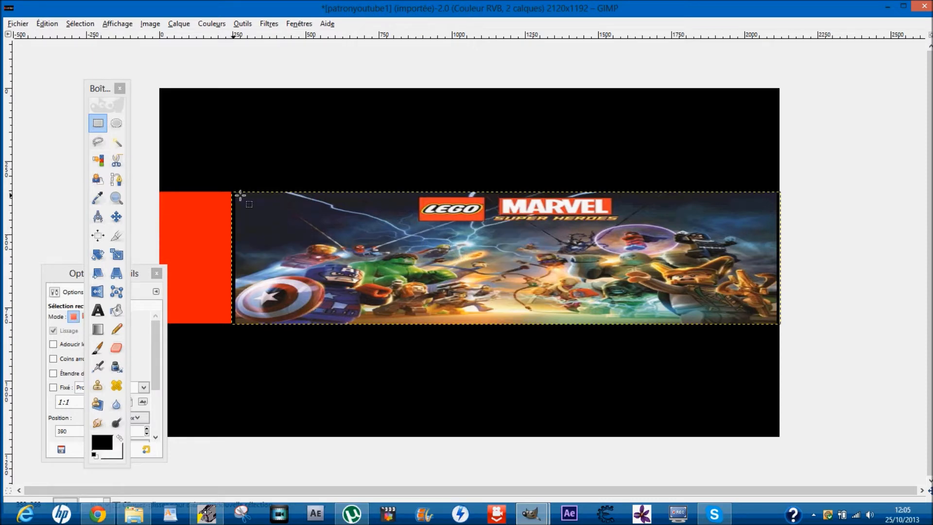
pyautogui.click(17, 24)
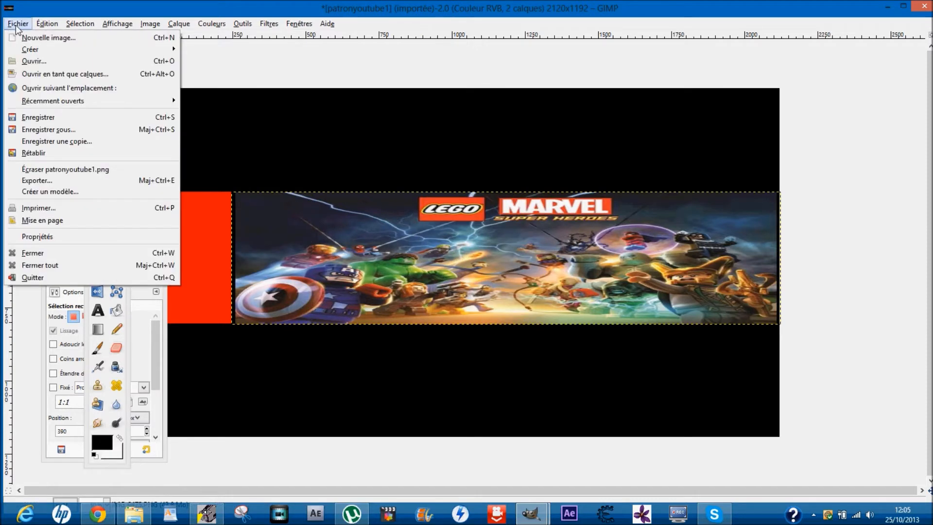
pyautogui.click(43, 180)
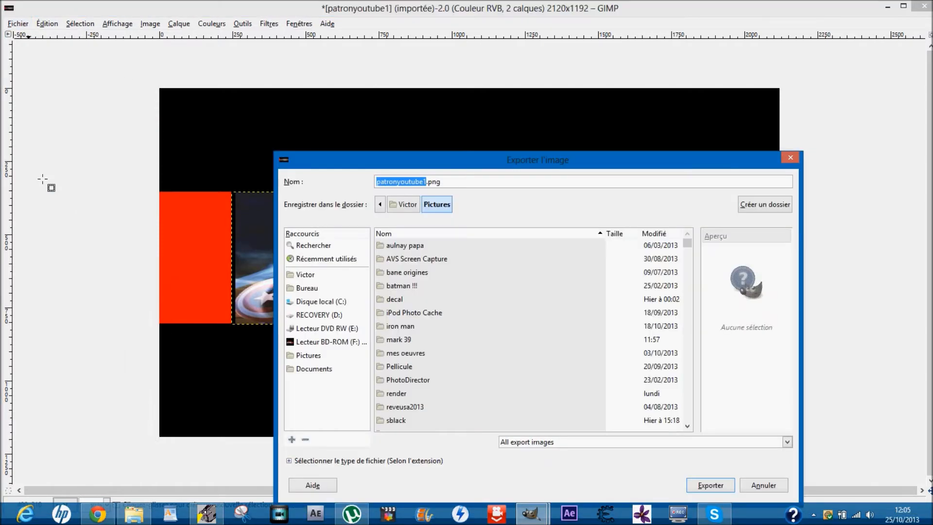
pyautogui.click(789, 160)
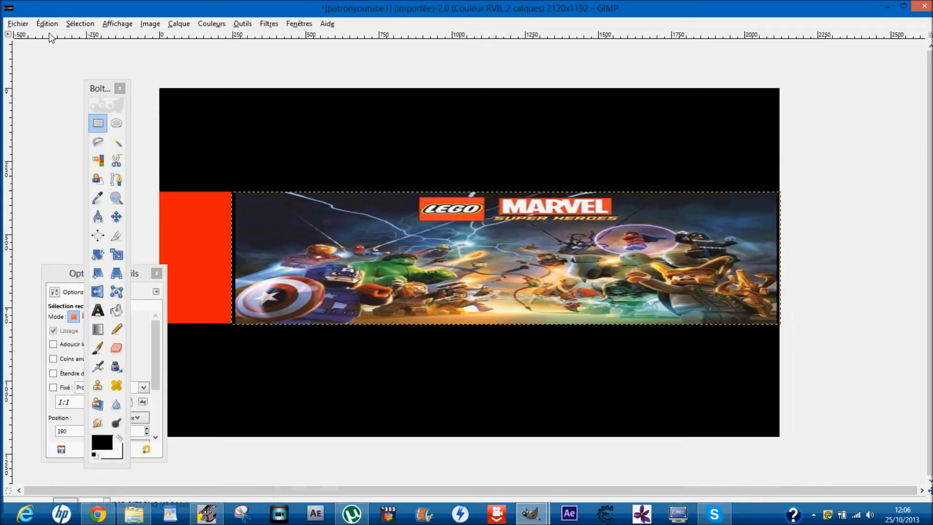
# Step: Export the banner as patronyoutube1.png in the Pictures folder with compression level 9, replacing the existing file
pyautogui.click(17, 24)
pyautogui.click(30, 181)
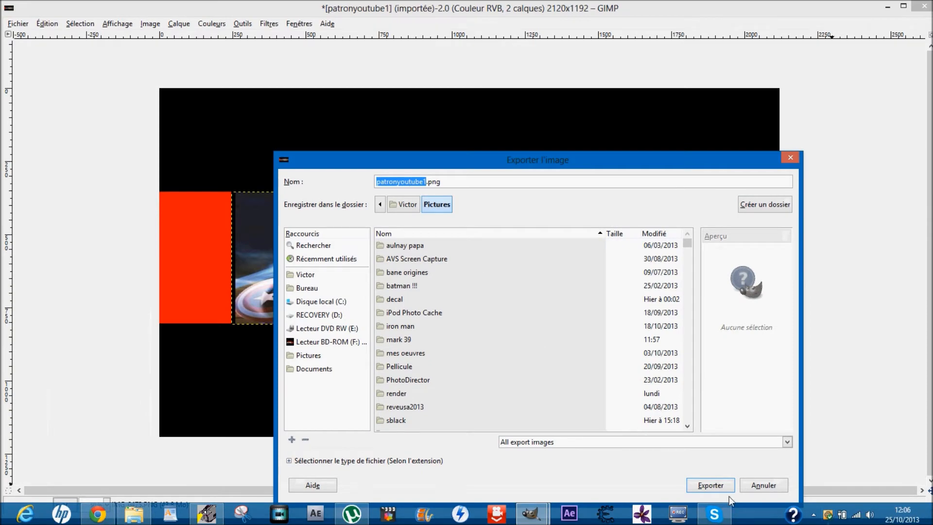
pyautogui.click(702, 485)
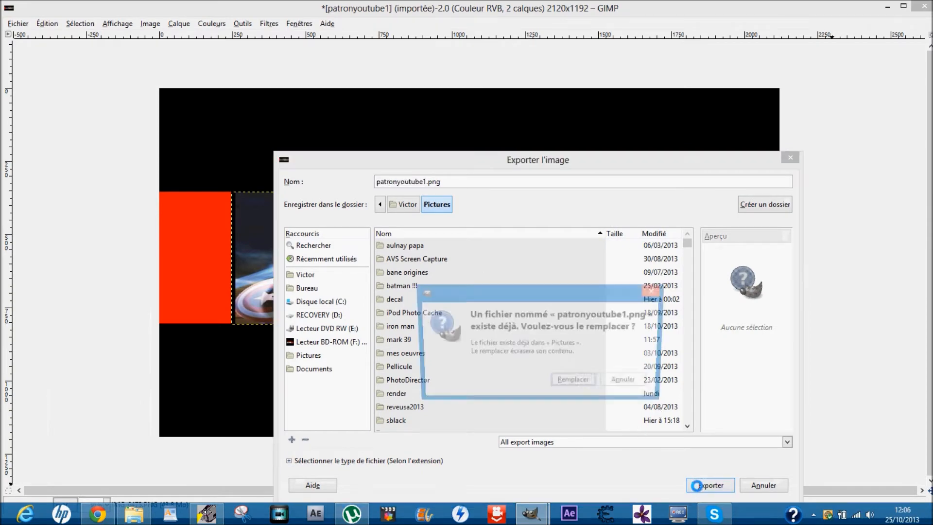
pyautogui.click(582, 388)
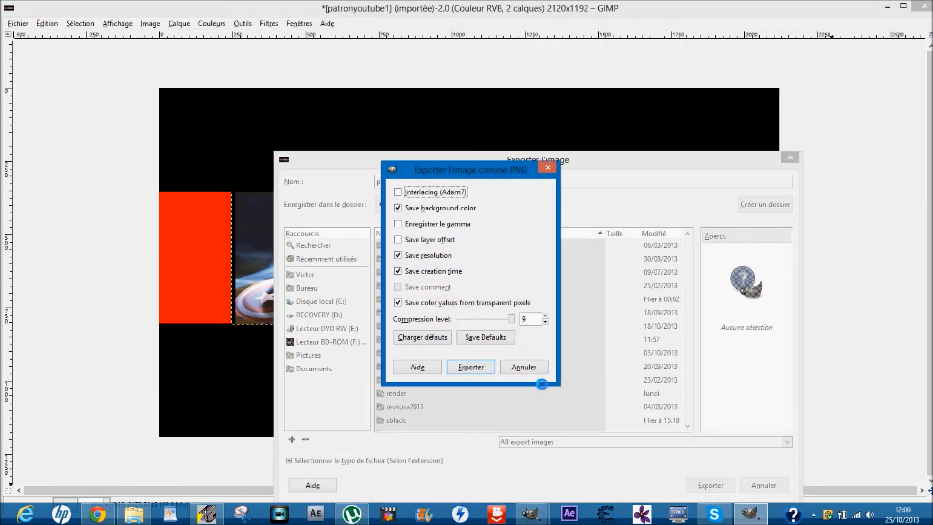
pyautogui.click(462, 370)
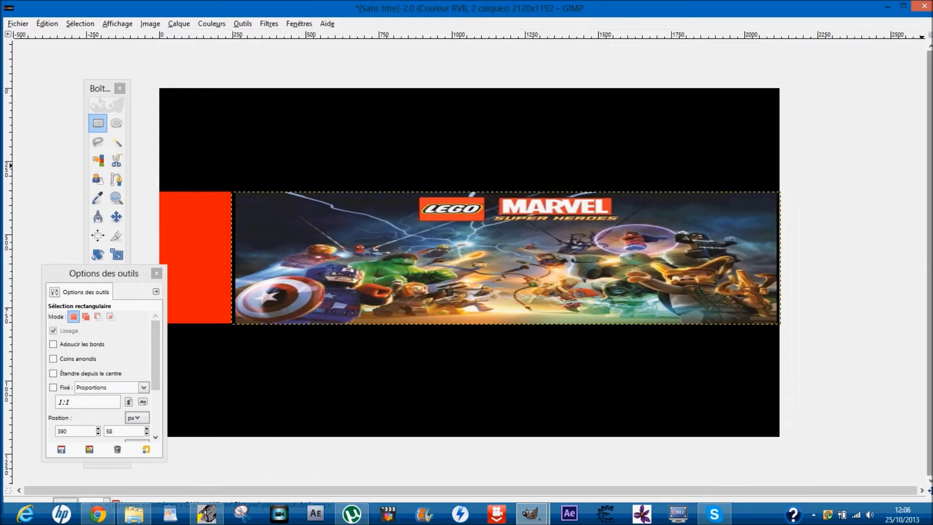
# Step: Close the banner image without saving and reopen the exported patronyoutube1 picture from the Images library in GIMP
pyautogui.click(923, 12)
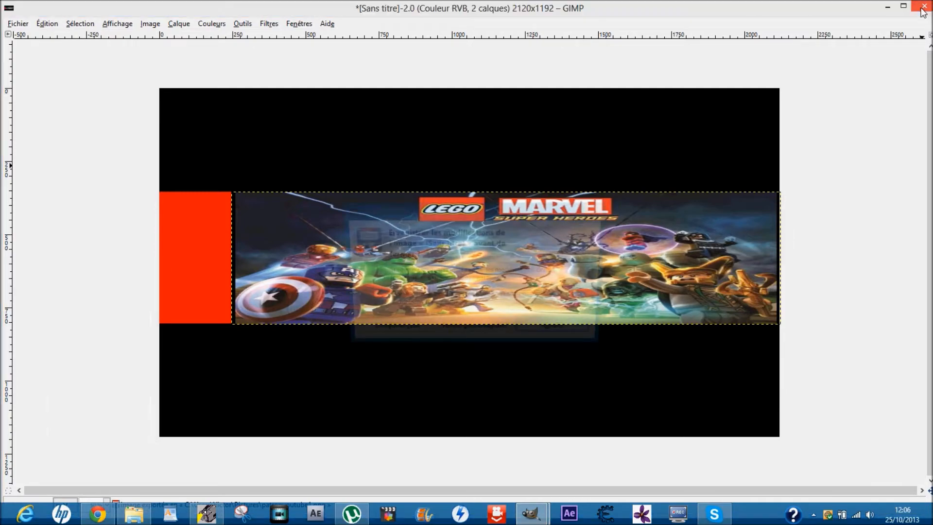
pyautogui.click(464, 335)
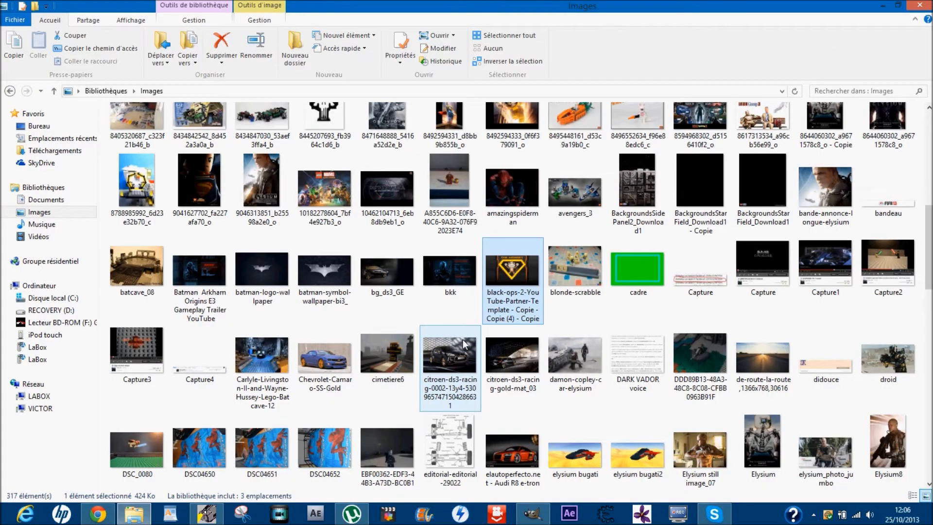
pyautogui.scroll(-10, 306, 291)
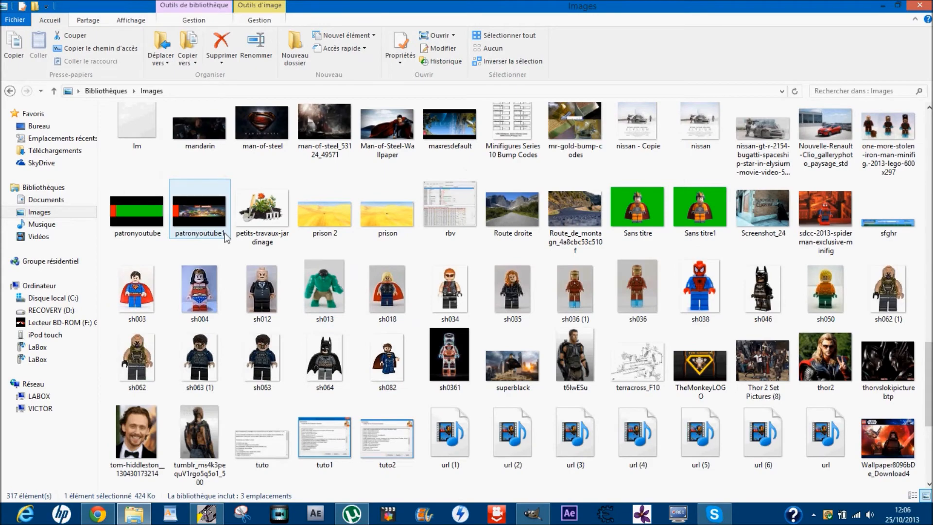
pyautogui.rightClick(202, 216)
pyautogui.click(230, 217)
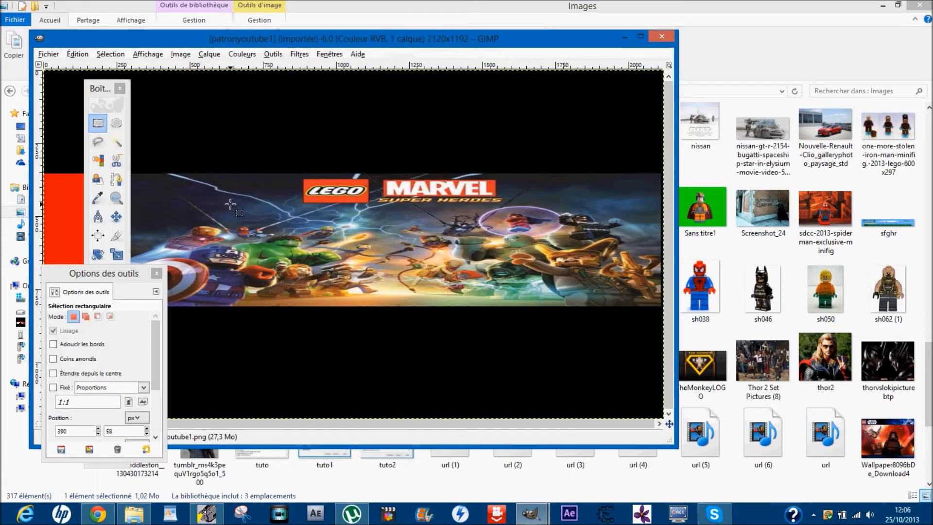
pyautogui.click(640, 36)
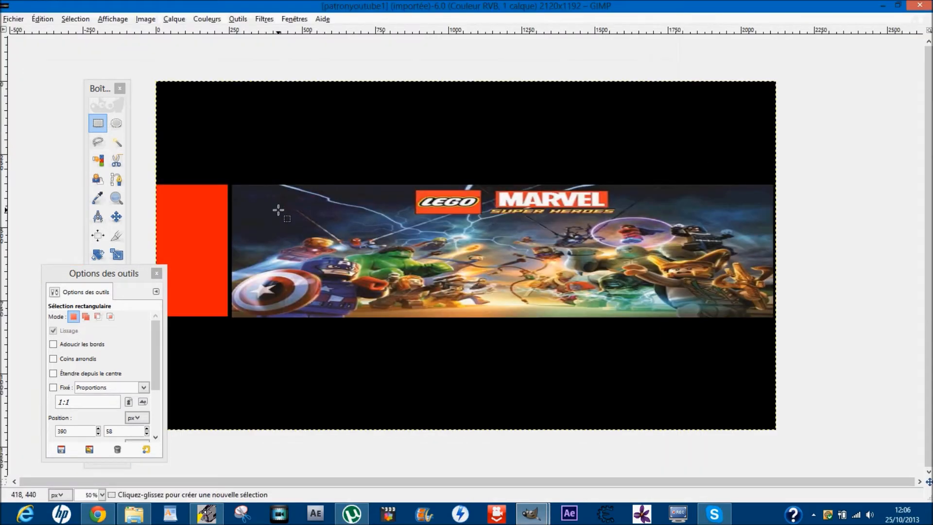
# Step: Paste the dark texture near the red block and flip it horizontally
pyautogui.hotkey('ctrl', 'v')
pyautogui.moveTo(477, 244); pyautogui.dragTo(272, 237)
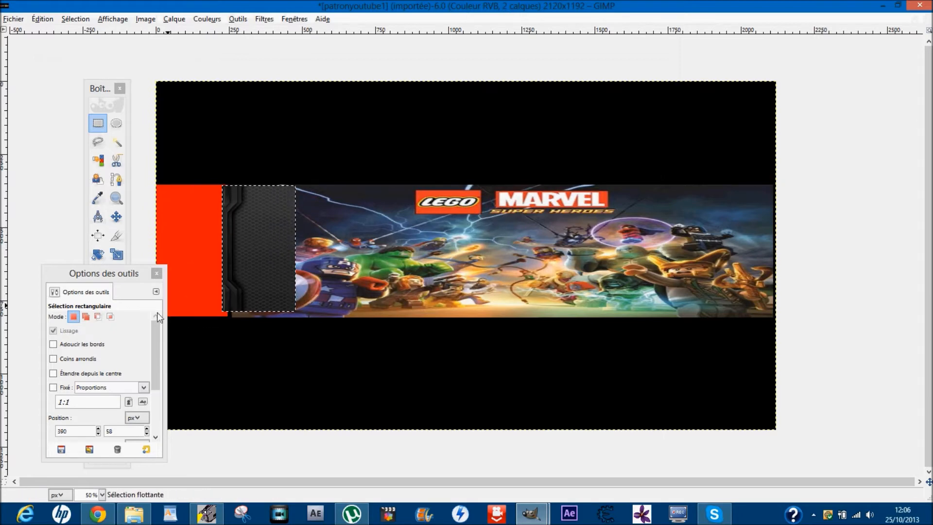
pyautogui.moveTo(114, 273); pyautogui.dragTo(90, 314)
pyautogui.click(103, 291)
pyautogui.click(258, 238)
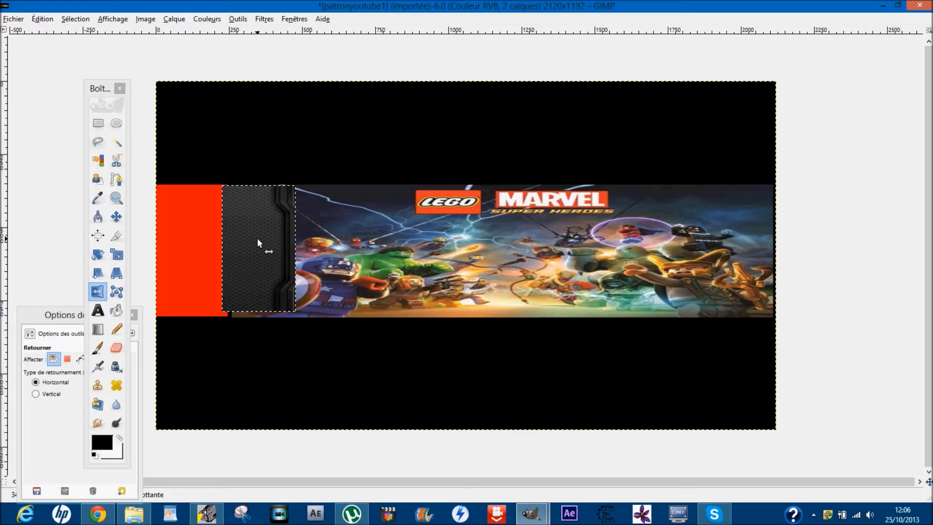
# Step: Move the flipped texture over the red block and scale it to 264 × 452 px
pyautogui.click(116, 216)
pyautogui.moveTo(242, 226); pyautogui.dragTo(176, 226)
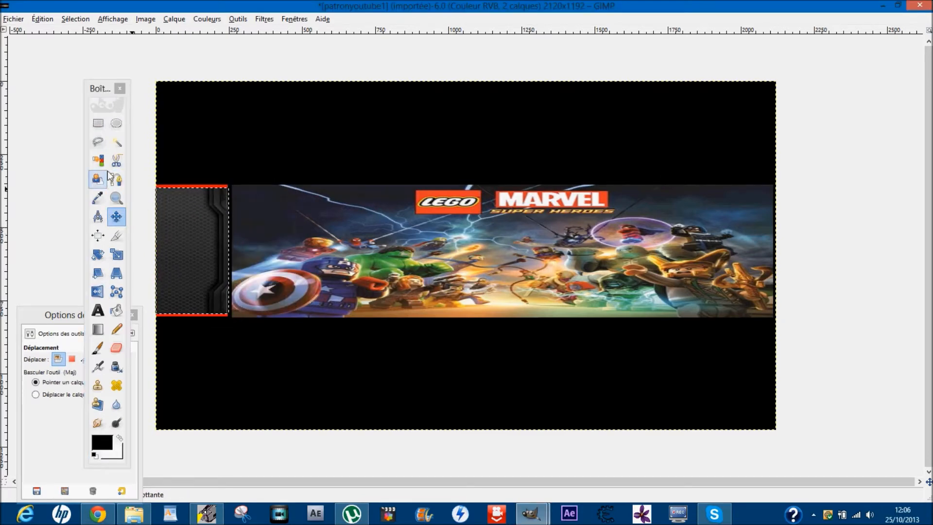
pyautogui.click(117, 254)
pyautogui.click(175, 214)
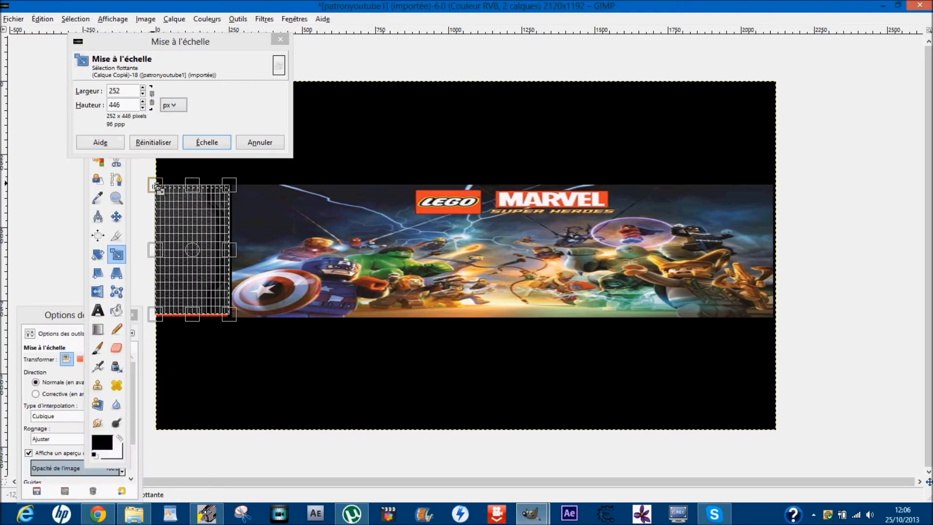
pyautogui.moveTo(229, 314); pyautogui.dragTo(233, 316)
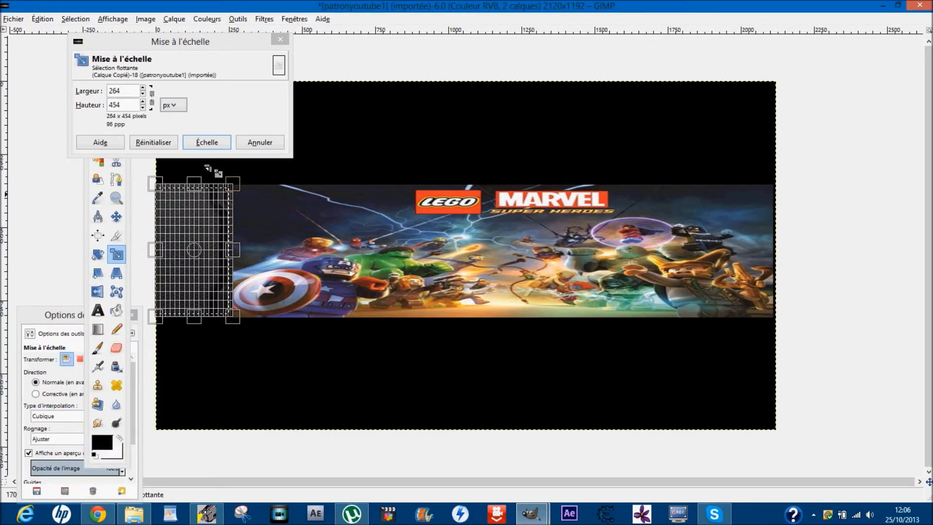
pyautogui.moveTo(194, 185); pyautogui.dragTo(195, 186)
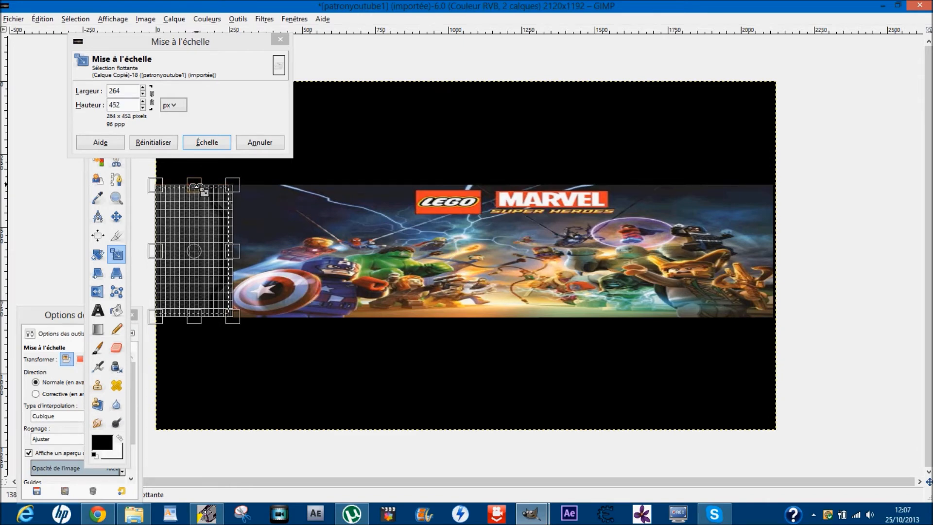
pyautogui.click(208, 143)
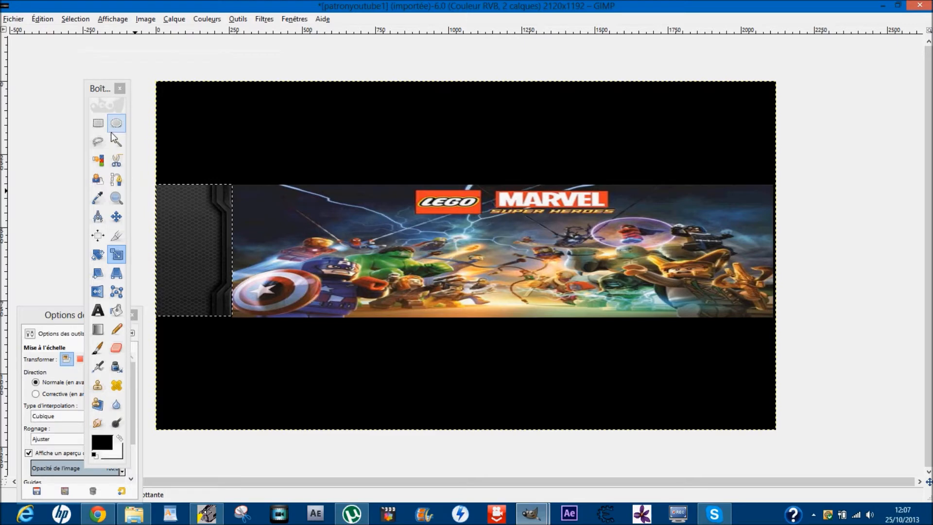
# Step: Anchor the scaled texture to the banner and undo the anchoring
pyautogui.click(98, 123)
pyautogui.click(233, 146)
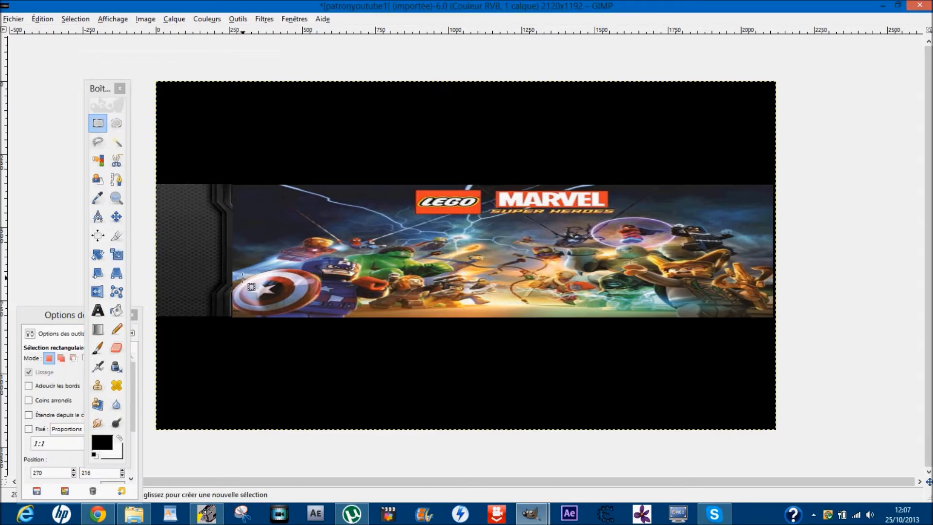
pyautogui.hotkey('ctrl', 'v')
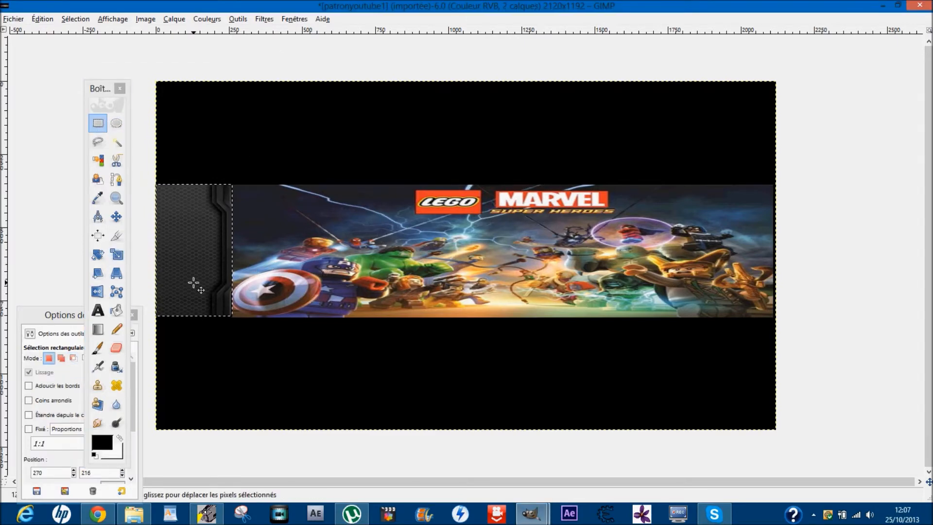
# Step: Scale the floating dark texture to 266 × 454 px over the banner's end block and anchor it to the banner
pyautogui.click(117, 254)
pyautogui.click(195, 250)
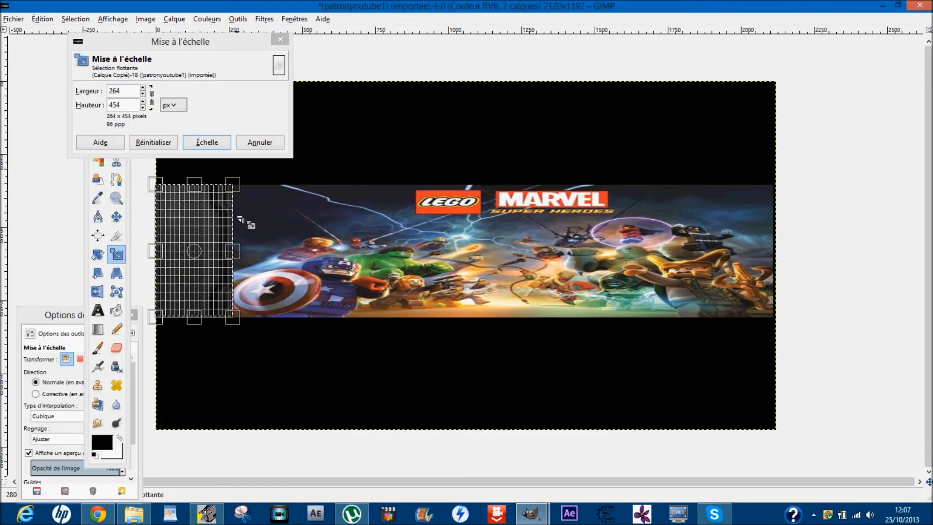
pyautogui.click(220, 147)
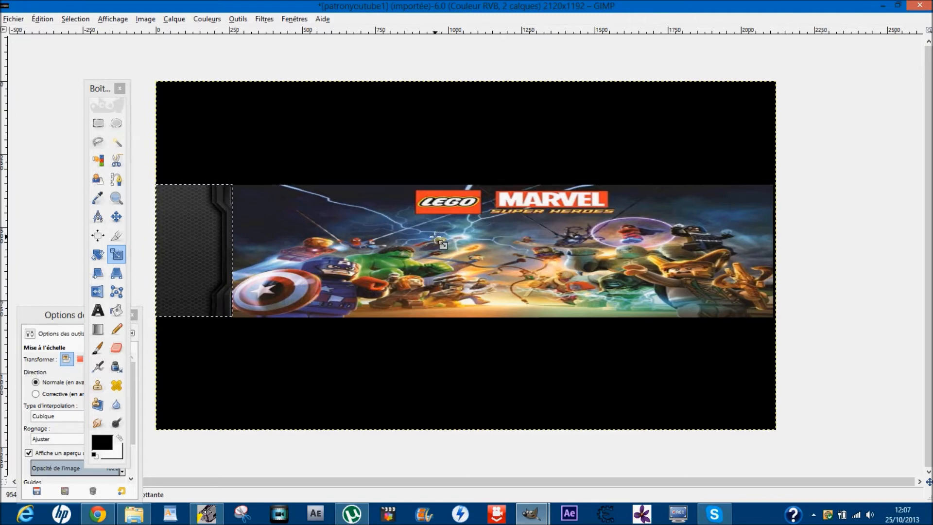
pyautogui.click(178, 244)
pyautogui.moveTo(158, 251)
pyautogui.mouseDown()
pyautogui.moveTo(148, 250)
pyautogui.moveTo(156, 250)
pyautogui.mouseUp()
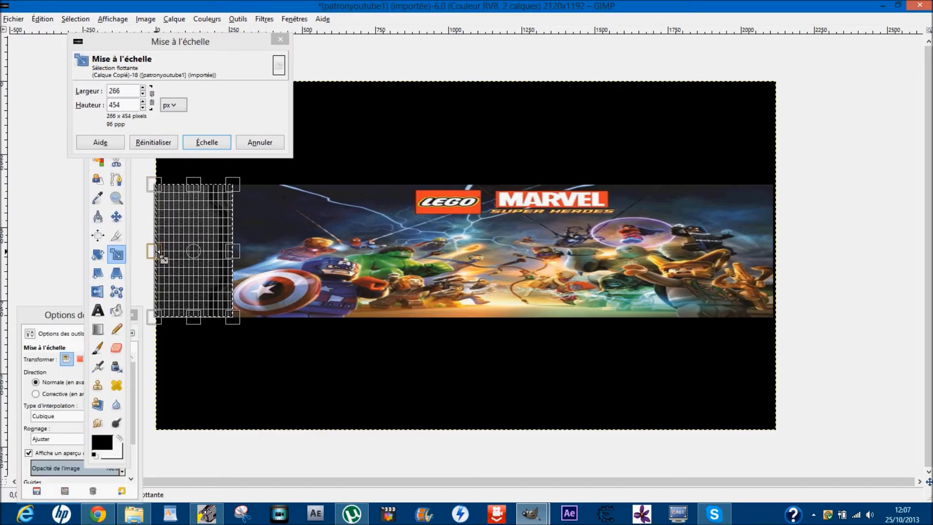
pyautogui.click(223, 145)
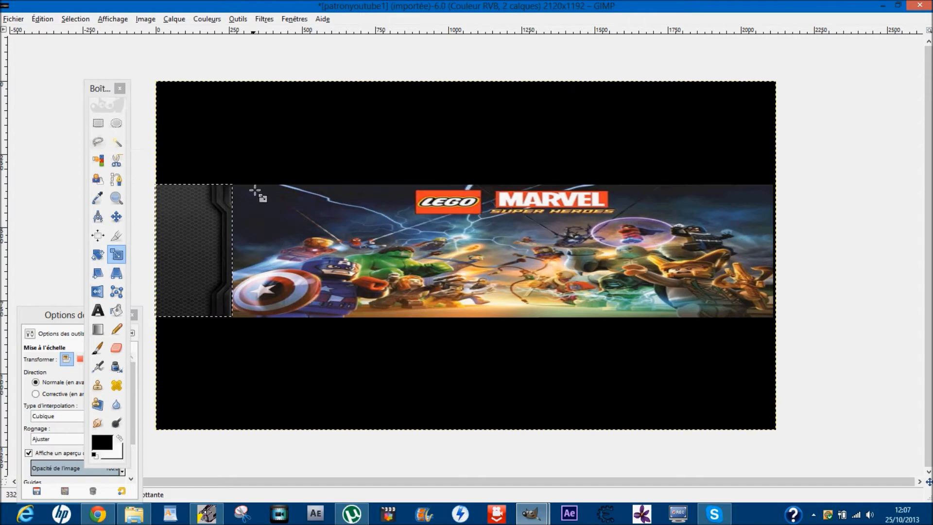
pyautogui.click(216, 168)
pyautogui.click(208, 145)
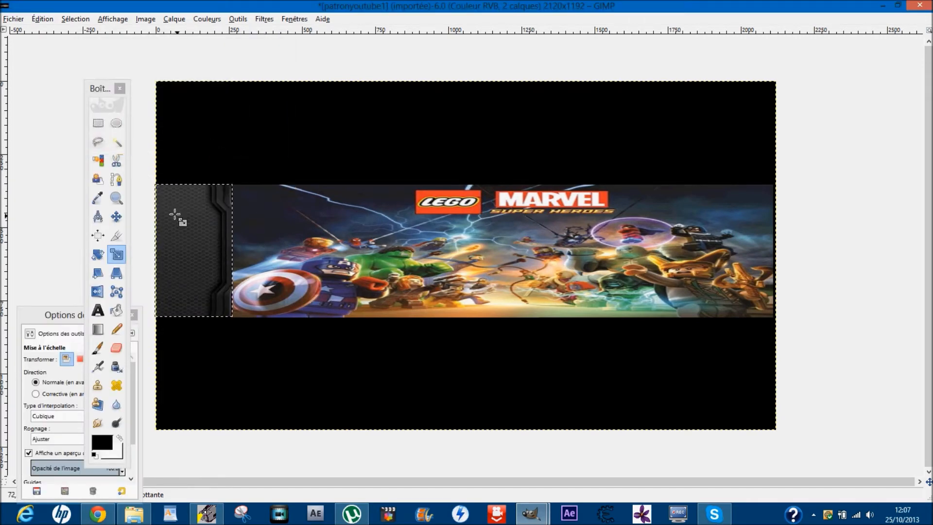
pyautogui.click(99, 123)
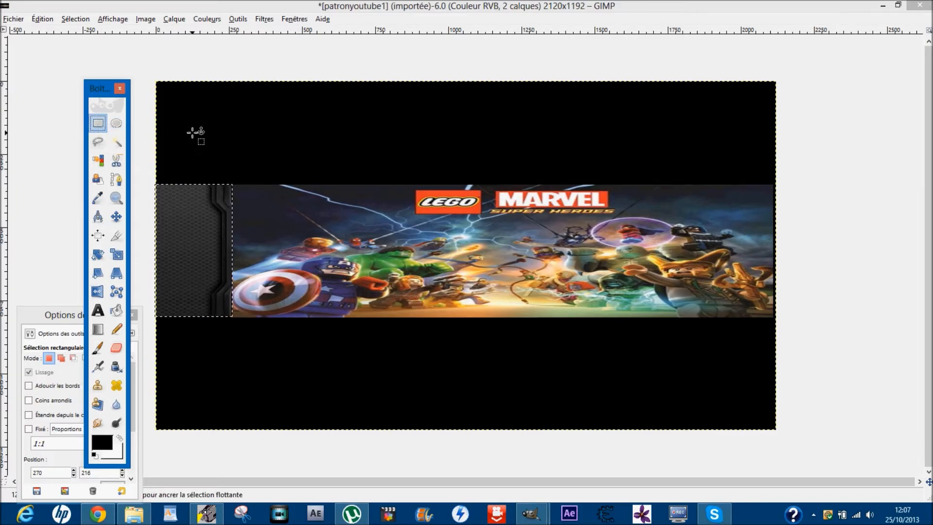
pyautogui.click(238, 130)
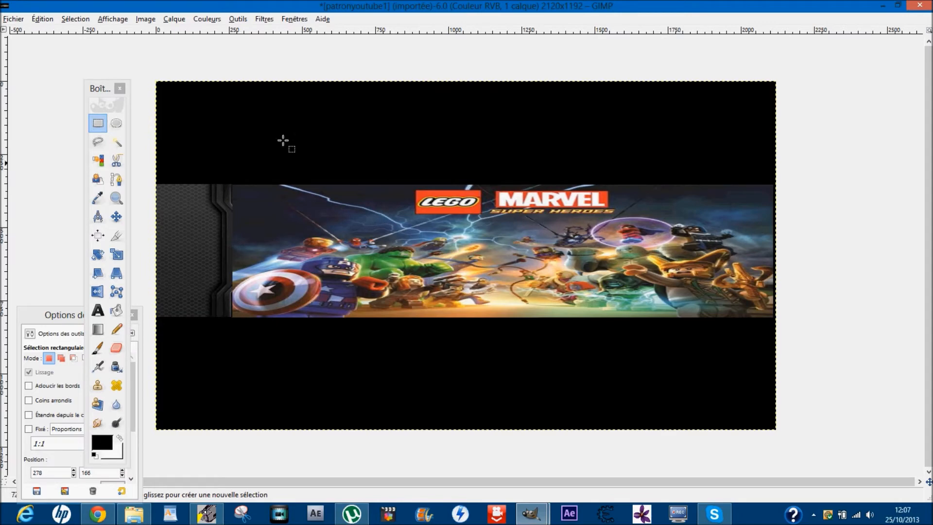
# Step: Export the banner as patronyoutube1.png to the Pictures folder, replacing the existing file and using compression level 9
pyautogui.click(14, 19)
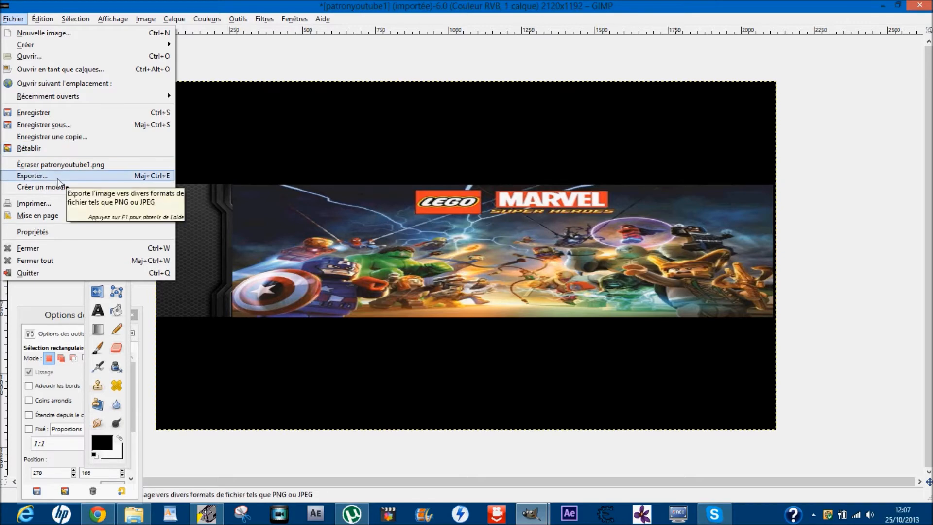
pyautogui.click(57, 176)
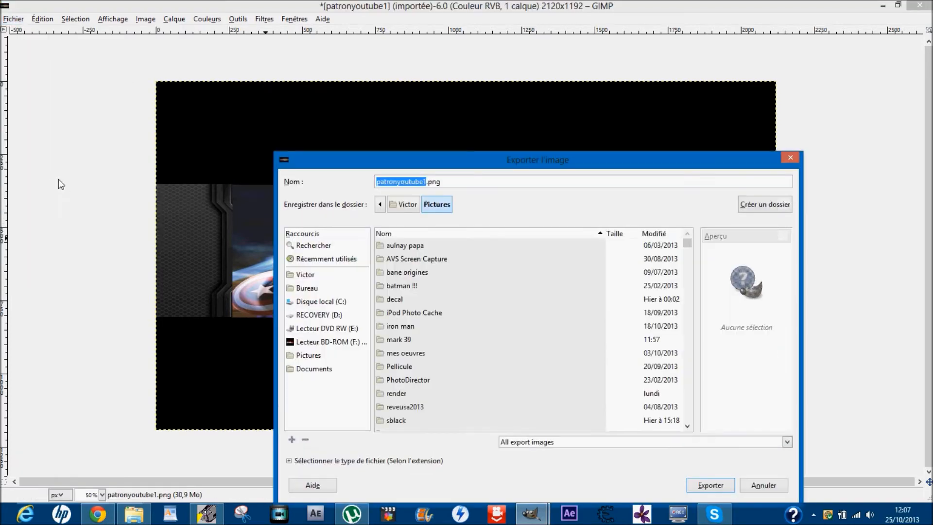
pyautogui.click(727, 485)
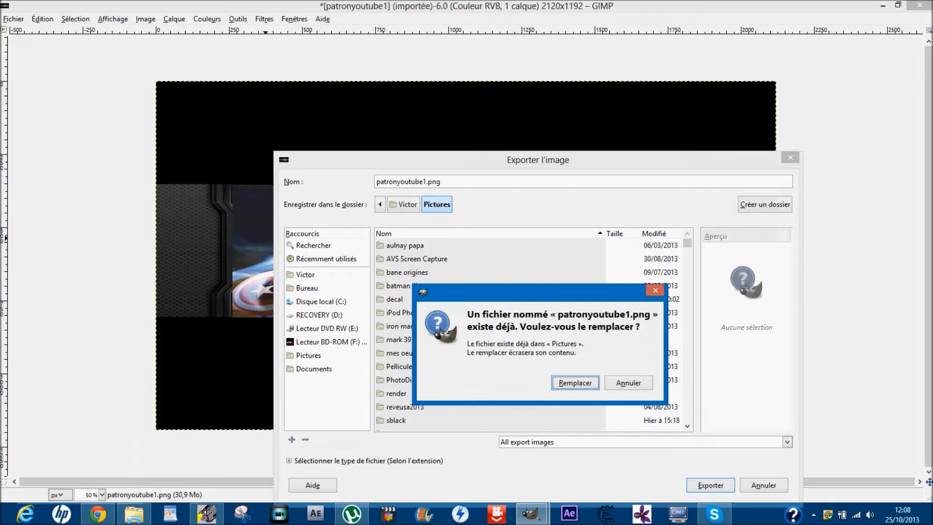
pyautogui.click(572, 383)
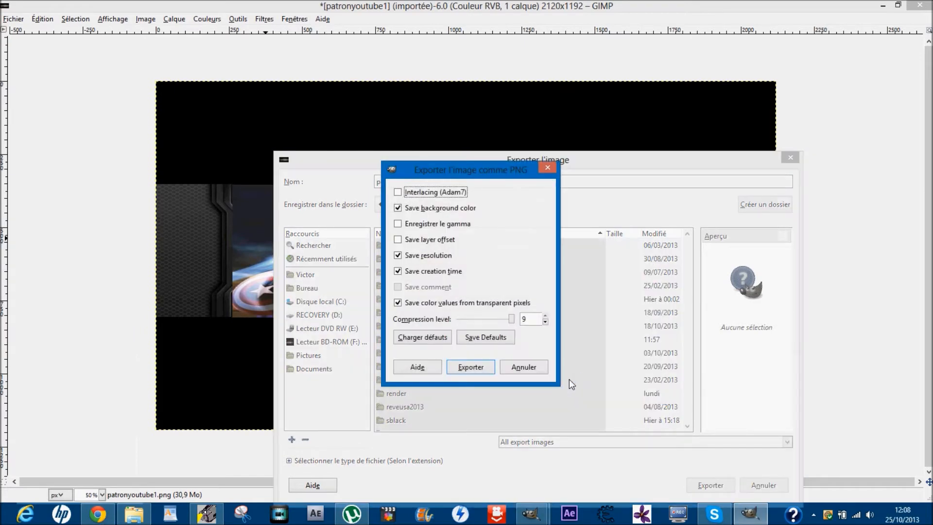
pyautogui.click(468, 365)
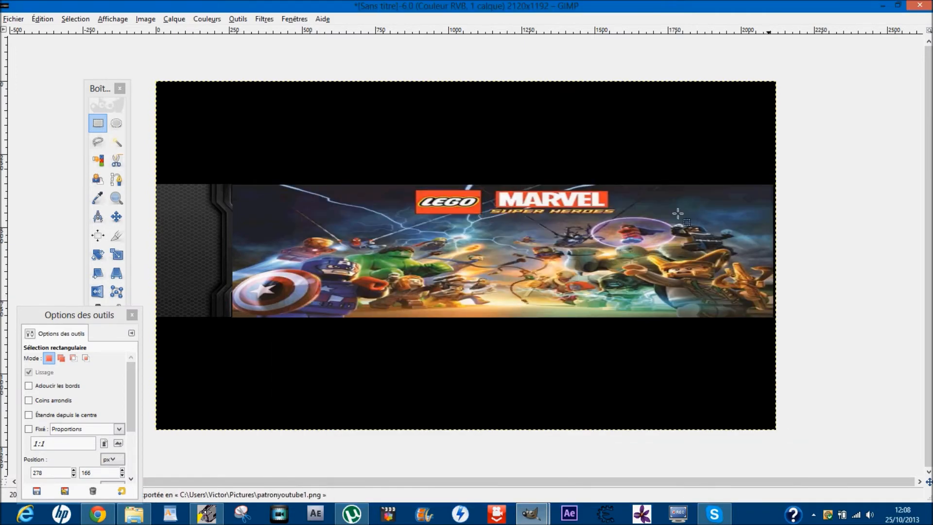
# Step: Close the exported banner image without saving its changes
pyautogui.moveTo(909, 13)
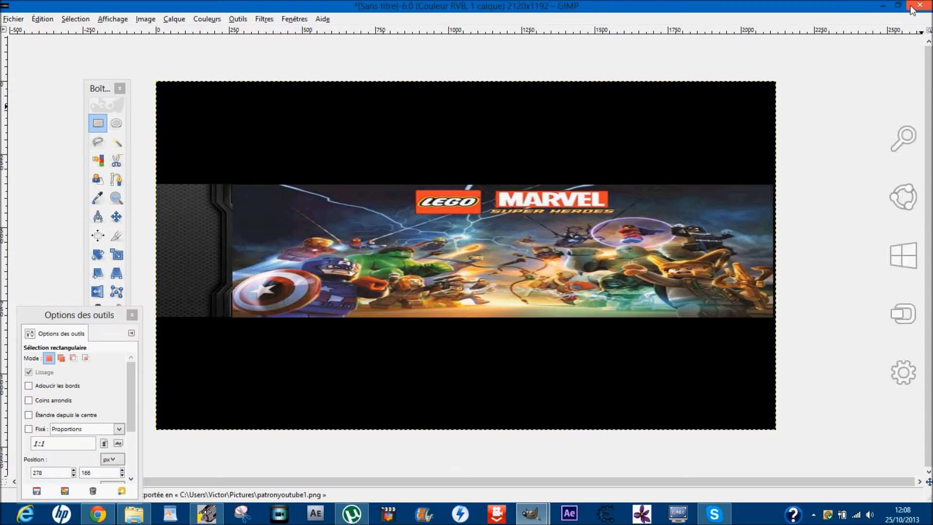
pyautogui.click(920, 7)
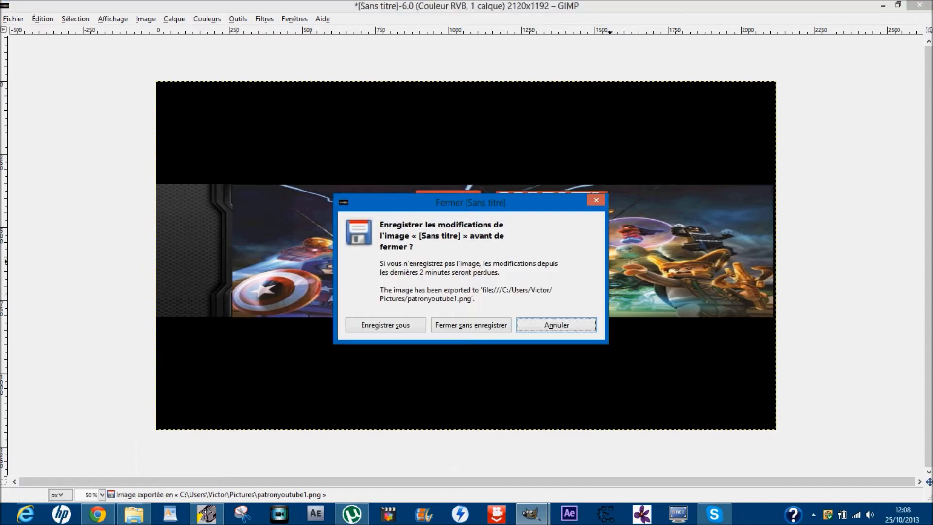
pyautogui.click(554, 325)
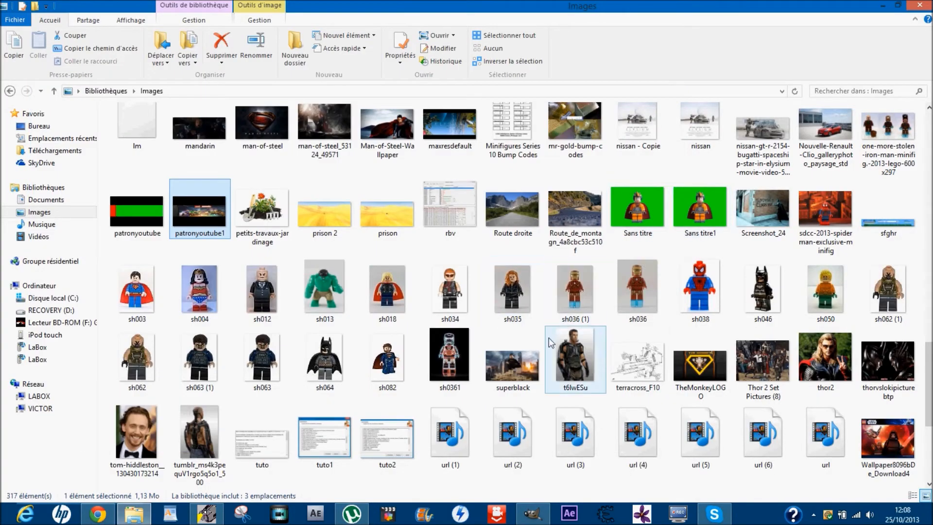
pyautogui.scroll(-3, 551, 339)
pyautogui.scroll(-5, 558, 342)
pyautogui.scroll(5, 558, 342)
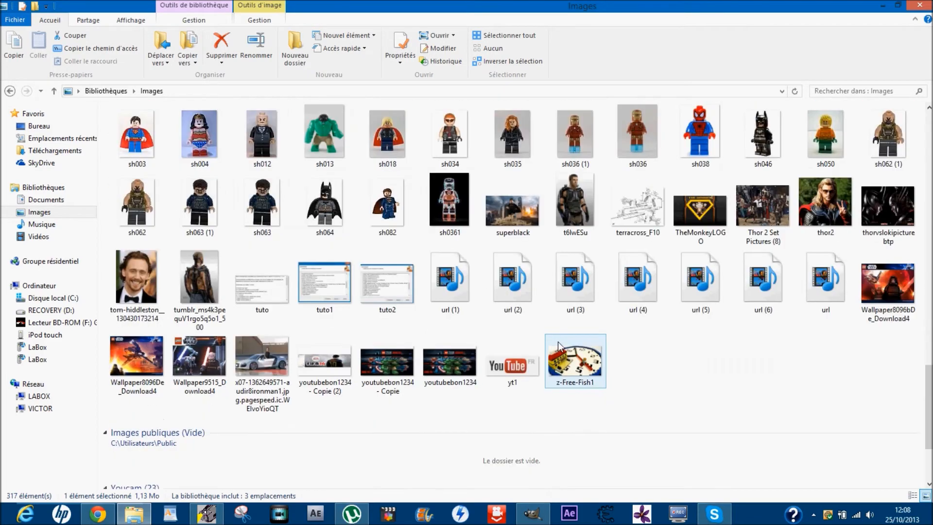
# Step: Close the monkey logo image in GIMP and the empty image editor window
pyautogui.click(533, 516)
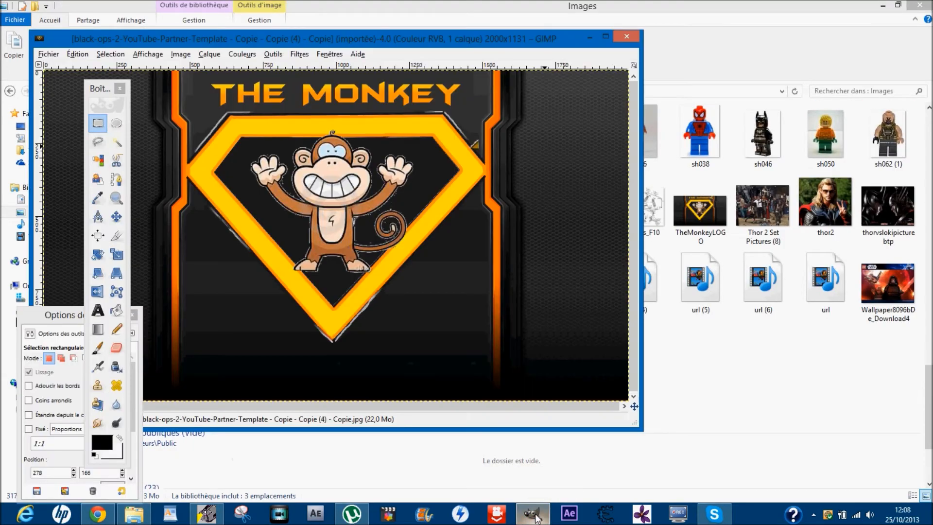
pyautogui.click(637, 35)
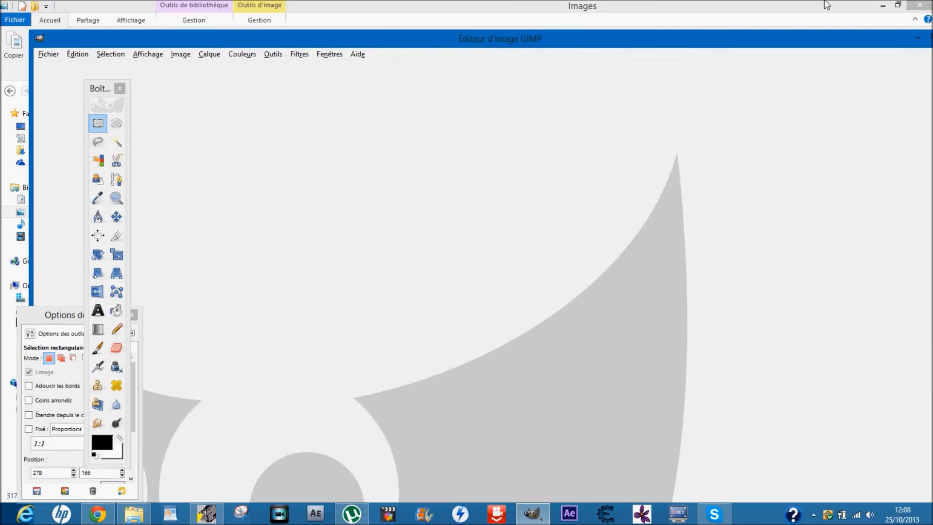
pyautogui.moveTo(810, 44); pyautogui.dragTo(678, 39)
pyautogui.click(785, 31)
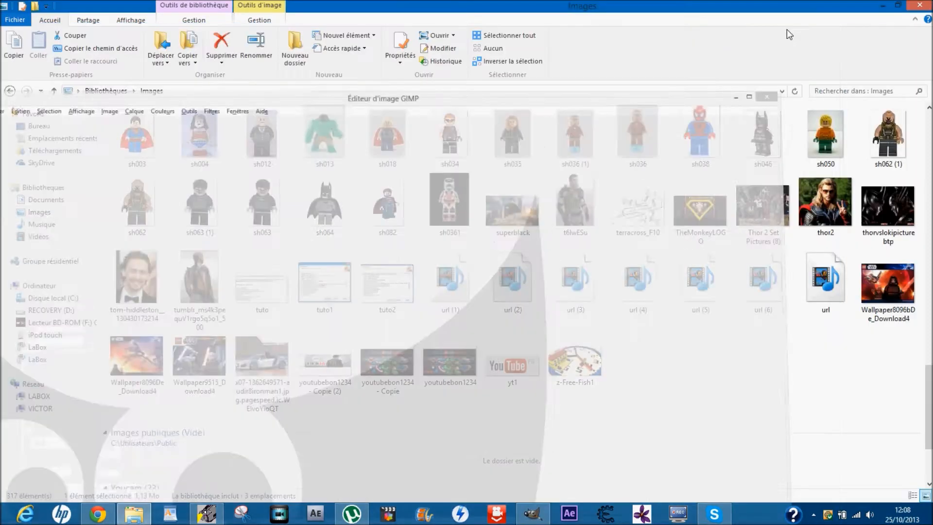
# Step: Switch to Chrome and set patronyoutube1 from the Images library as the YouTube channel's artwork
pyautogui.click(97, 514)
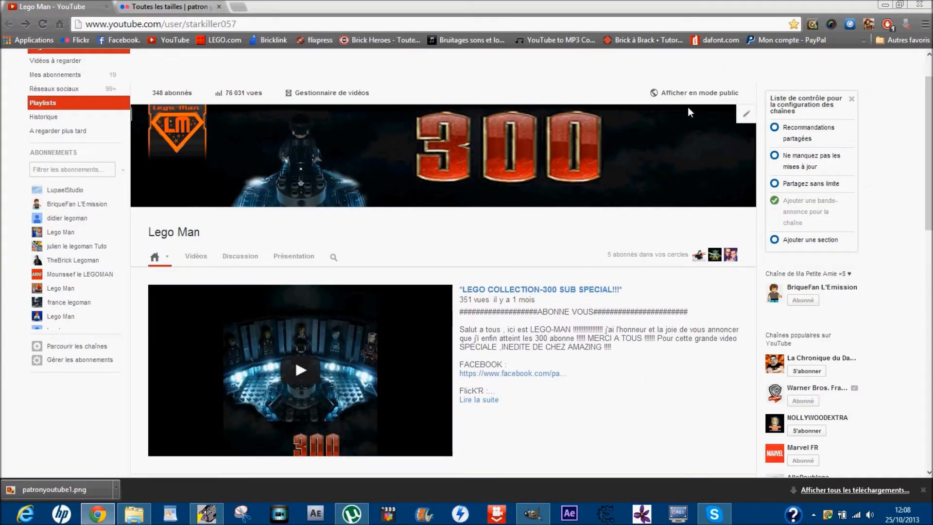
pyautogui.click(747, 115)
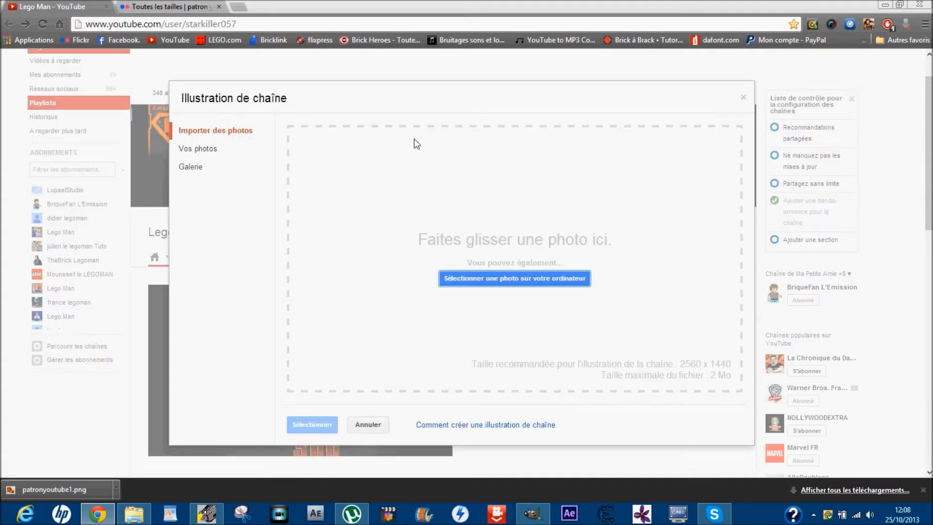
pyautogui.click(489, 280)
pyautogui.moveTo(290, 81); pyautogui.dragTo(284, 177)
pyautogui.click(226, 145)
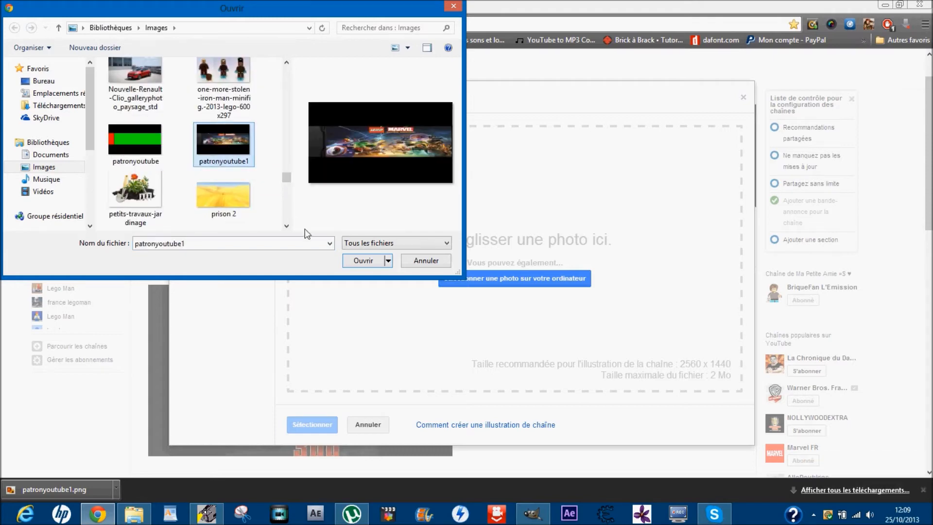
pyautogui.click(360, 257)
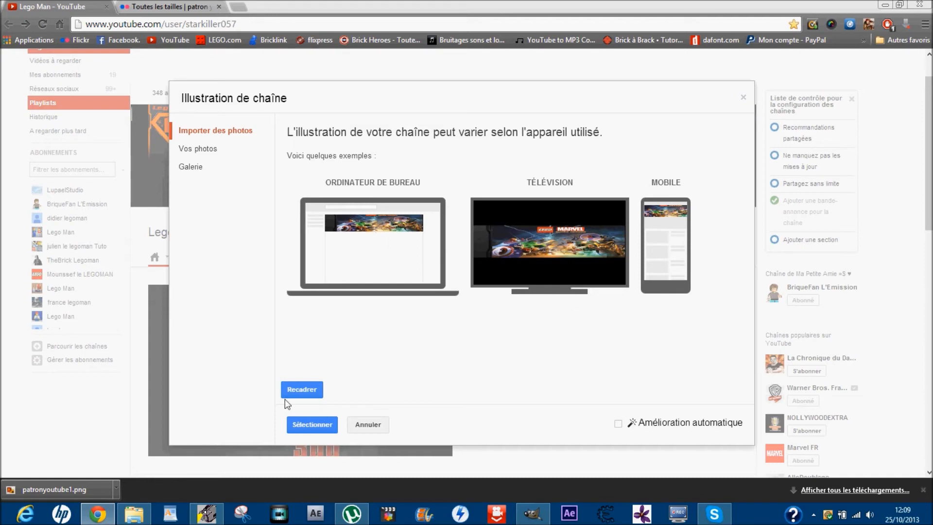
pyautogui.click(311, 426)
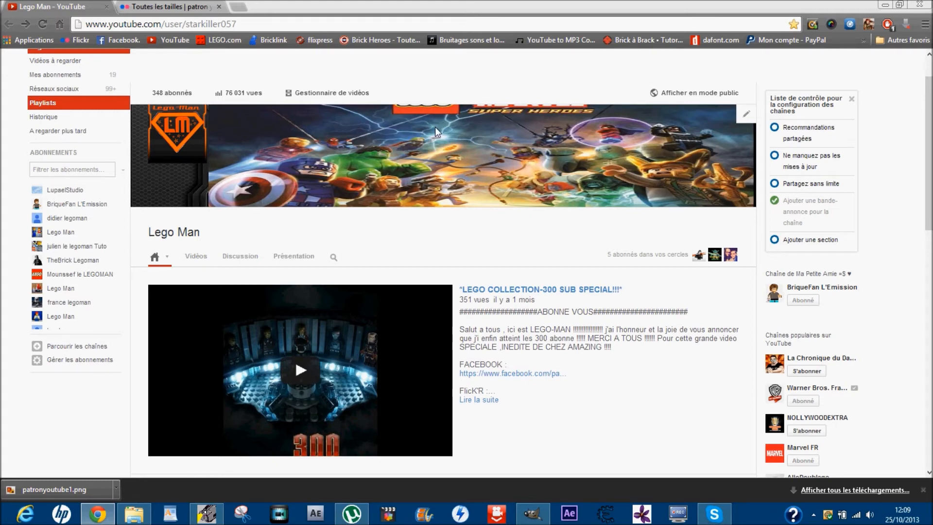
# Step: Reopen the channel art settings, bring up the crop area for patronyoutube1.png and apply the full-image crop
pyautogui.click(753, 117)
pyautogui.click(665, 159)
pyautogui.click(301, 389)
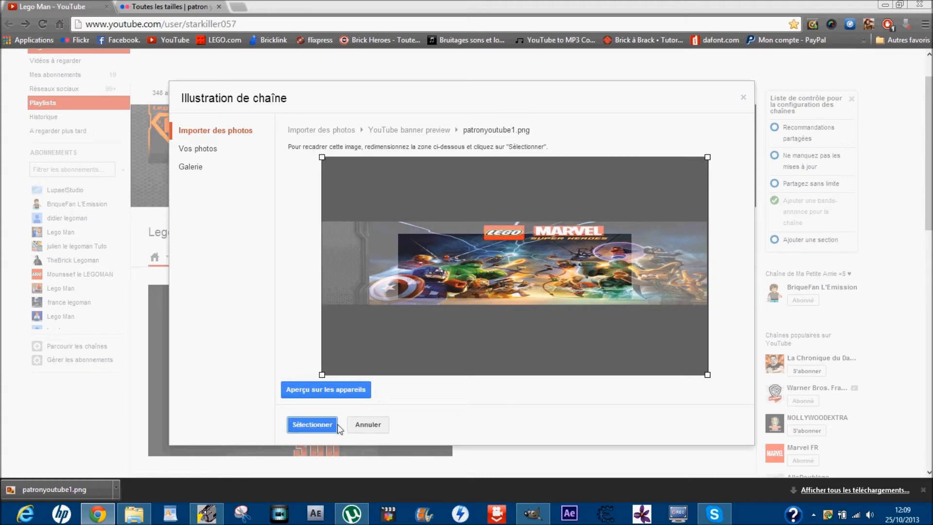
pyautogui.click(311, 426)
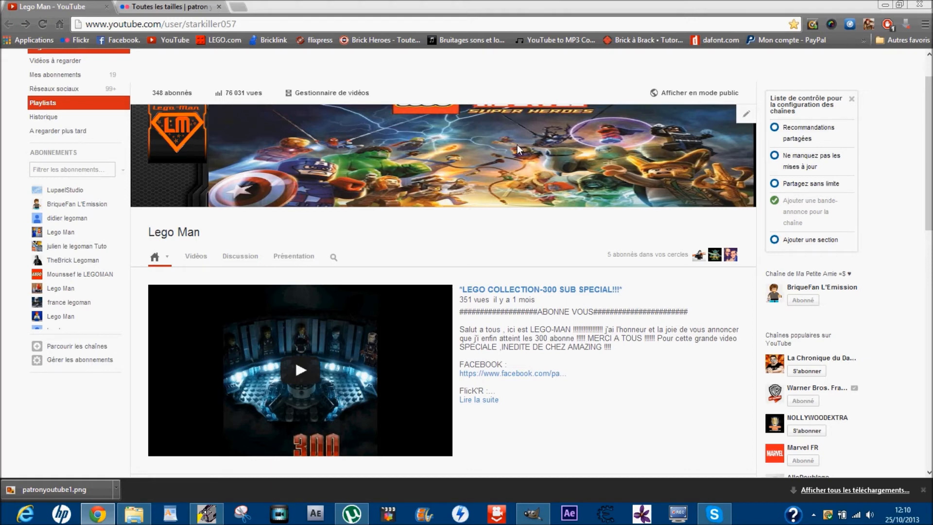
# Step: Close the downloads bar, glance at the Flickr template page and review the YouTube channel page with its new banner
pyautogui.click(923, 490)
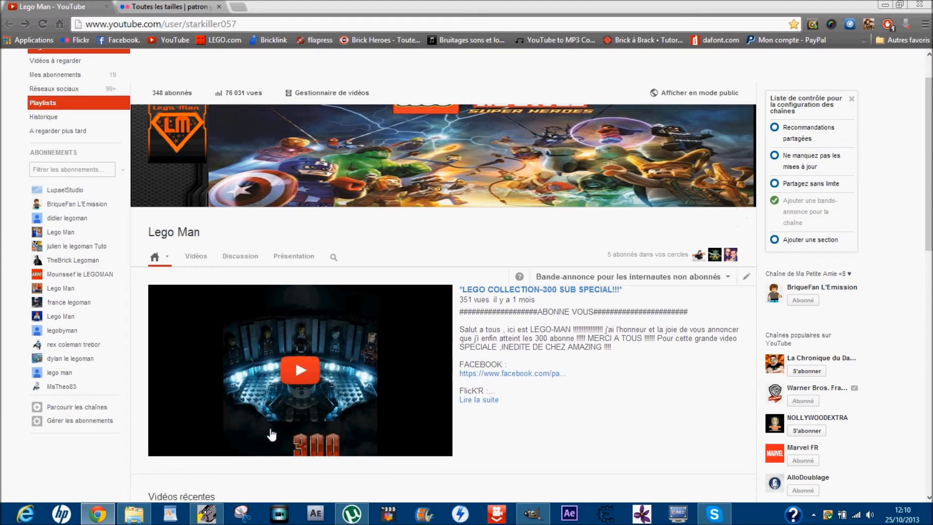
pyautogui.click(125, 6)
pyautogui.scroll(-1, 341, 170)
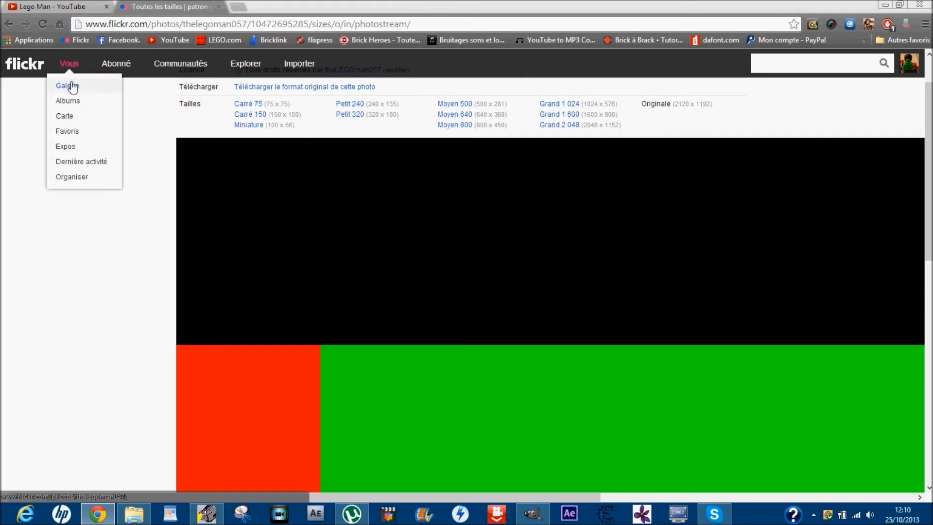
pyautogui.click(60, 5)
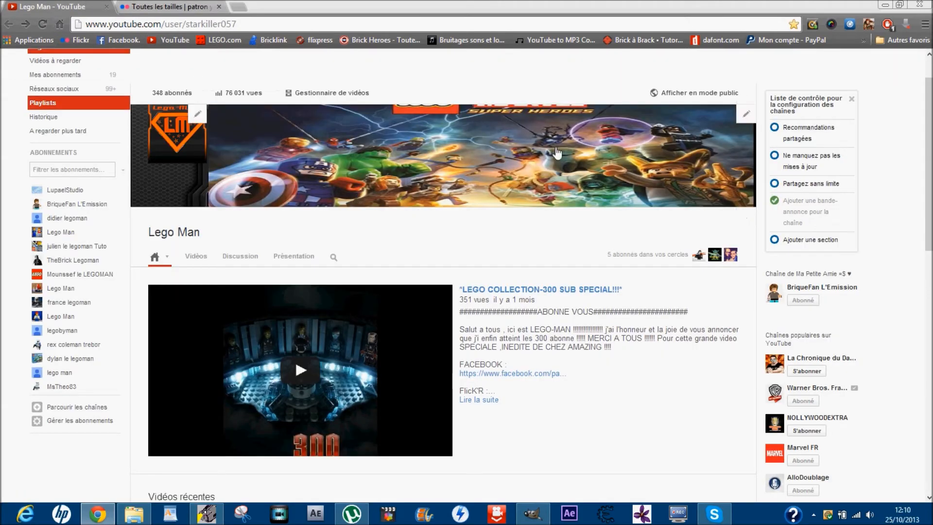
pyautogui.scroll(1, 711, 114)
pyautogui.scroll(-1, 464, 277)
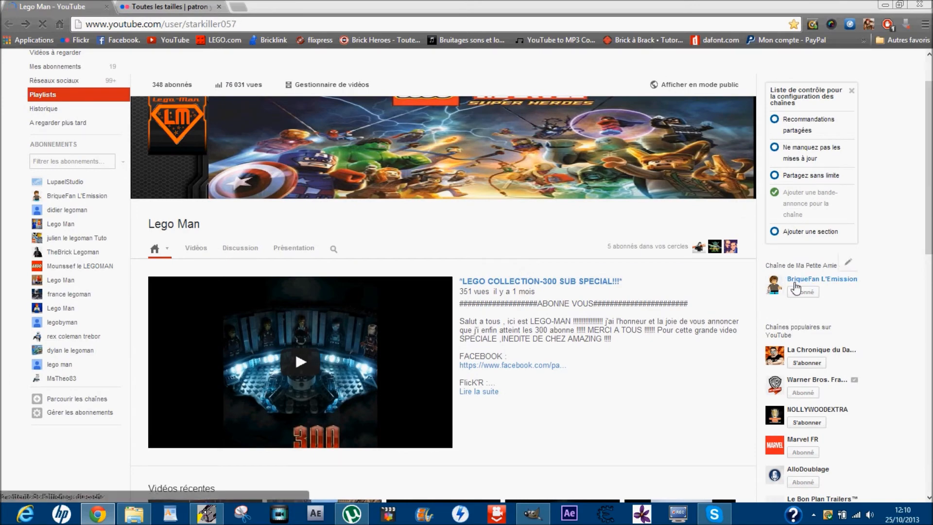
pyautogui.scroll(-5, 795, 287)
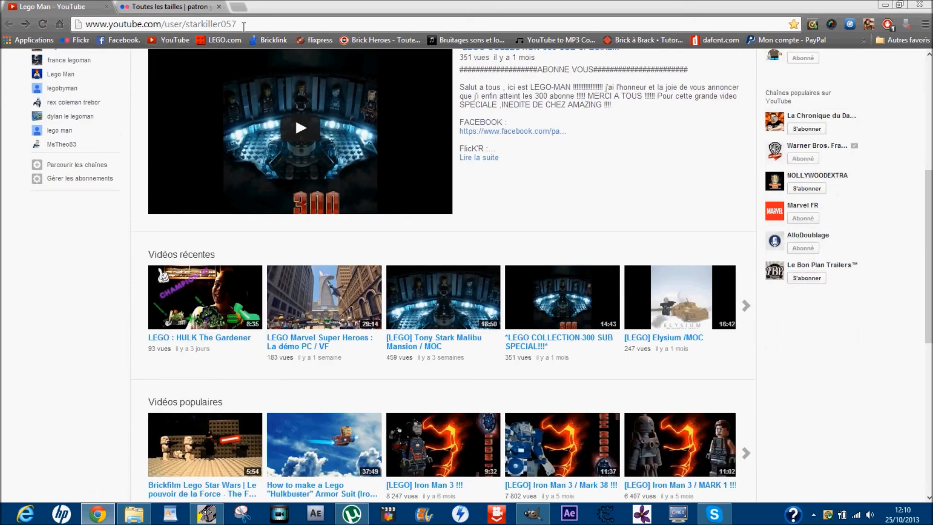
# Step: Review the banner template on its Flickr sizes page and open the account's own photo gallery
pyautogui.click(239, 5)
pyautogui.click(141, 7)
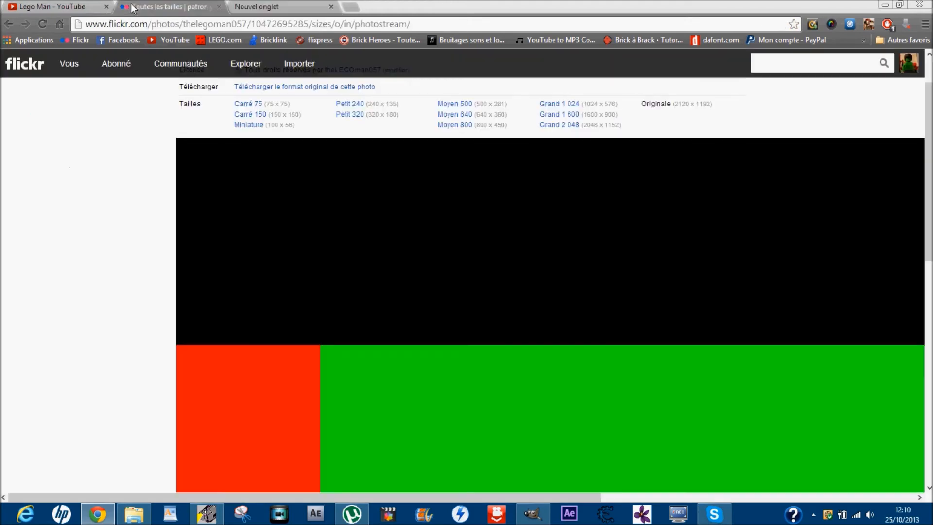
pyautogui.scroll(-3, 475, 262)
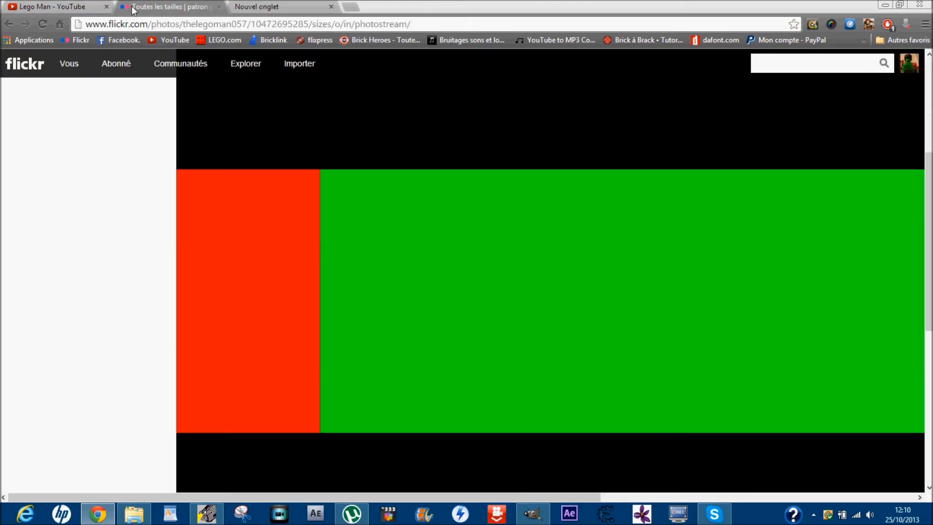
pyautogui.scroll(4, 272, 170)
pyautogui.doubleClick(207, 103)
pyautogui.click(264, 102)
pyautogui.moveTo(69, 68)
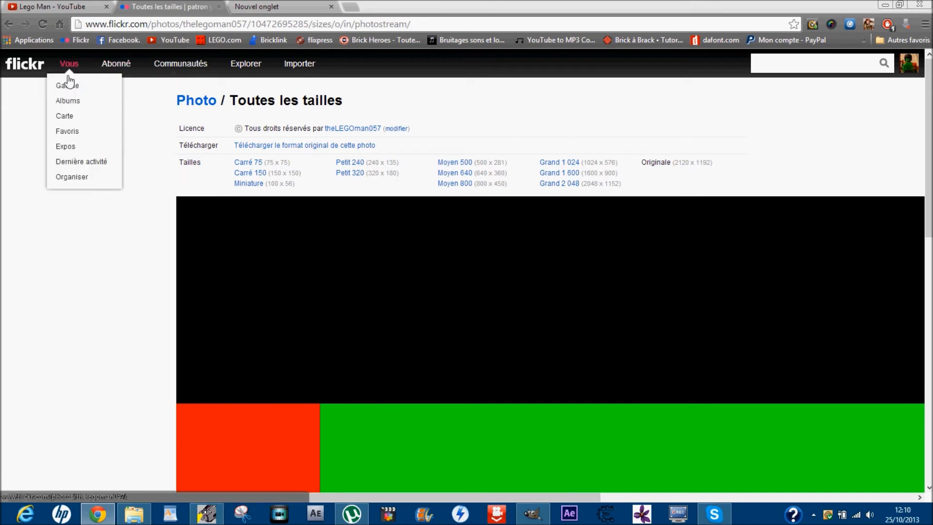
pyautogui.click(69, 85)
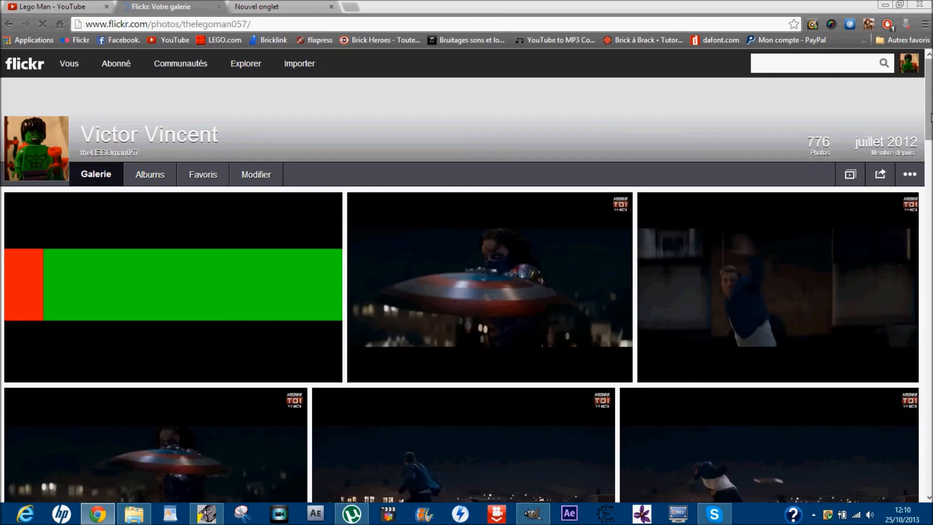
# Step: Look through the photos further down the account's Flickr gallery
pyautogui.scroll(-6, 466, 275)
pyautogui.scroll(-3, 466, 275)
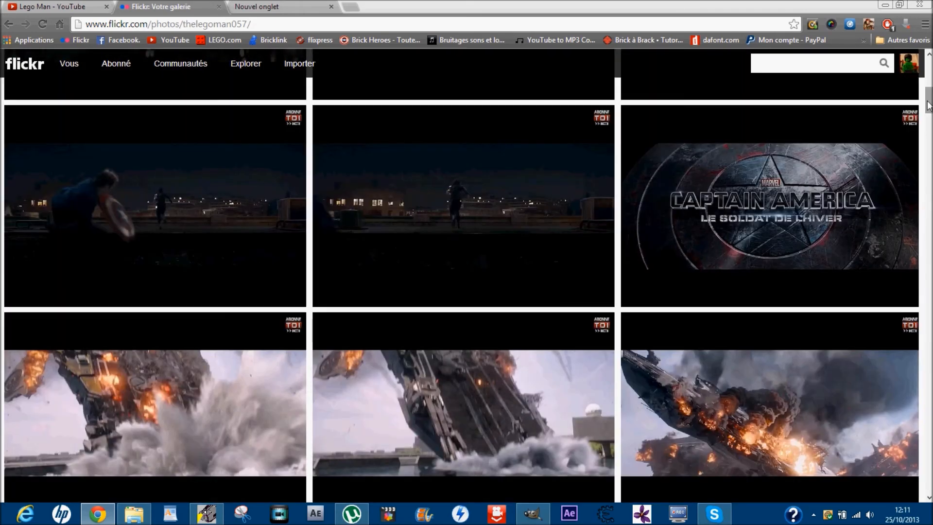
pyautogui.moveTo(930, 103); pyautogui.dragTo(930, 291)
# Step: Return to the YouTube channel page, reload it and view the new banner at its top
pyautogui.click(73, 6)
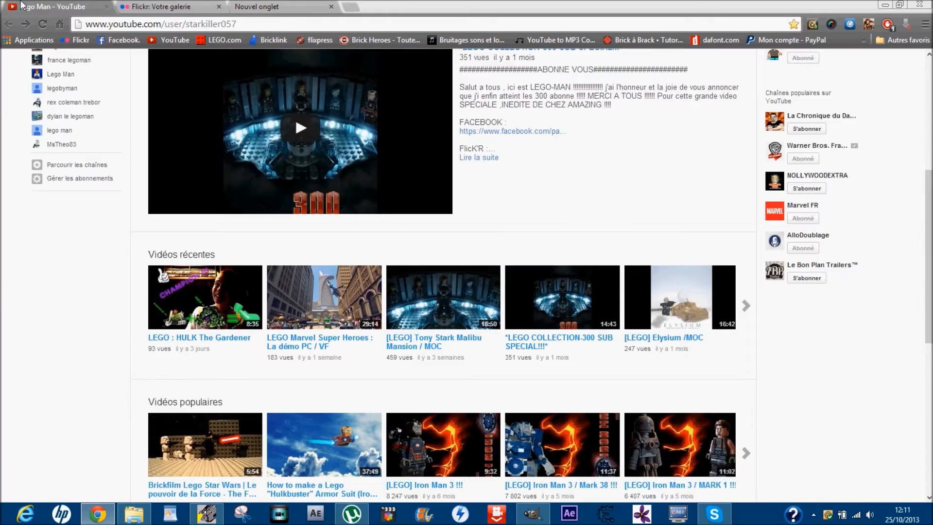
pyautogui.scroll(5, 388, 200)
pyautogui.click(47, 25)
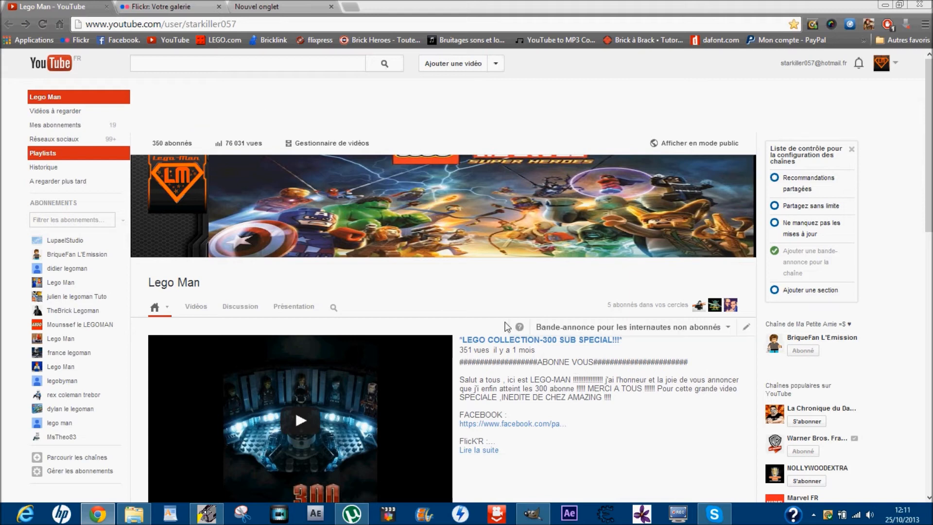
# Step: Close the blank new tab and go back to the YouTube channel page
pyautogui.click(318, 7)
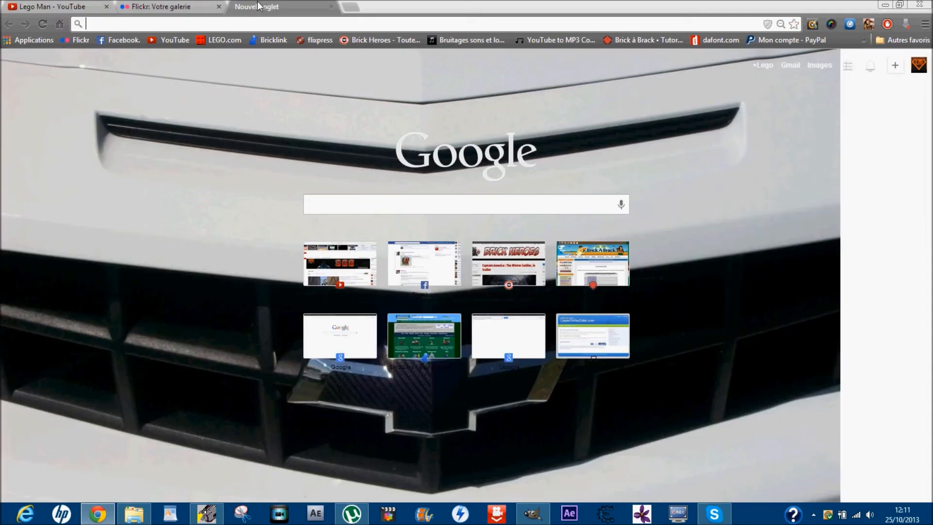
pyautogui.click(333, 7)
pyautogui.click(68, 6)
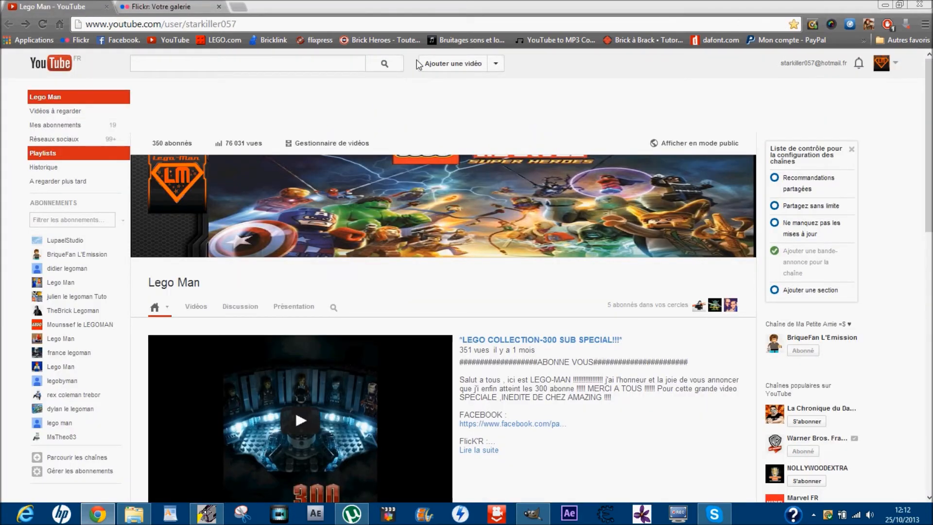
# Step: Minimize the browser and bring up the HyperCam recording window
pyautogui.click(102, 518)
pyautogui.click(206, 514)
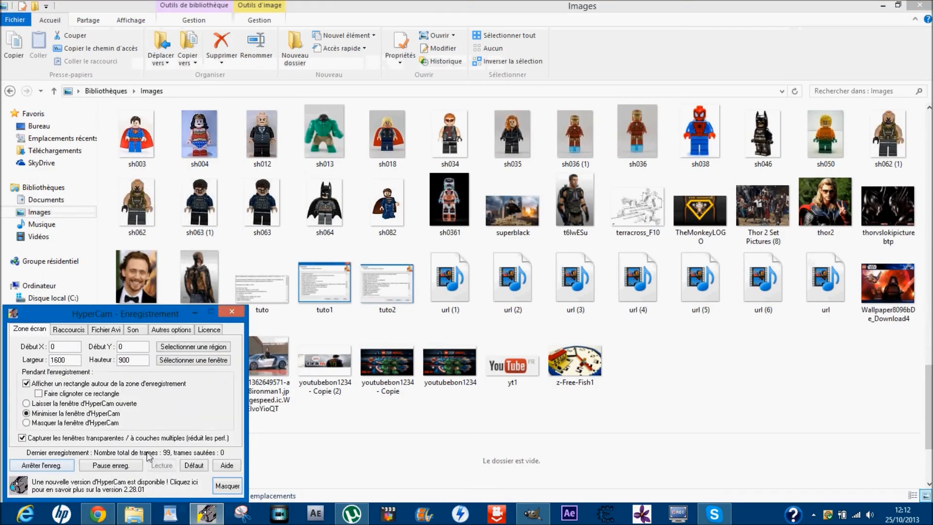